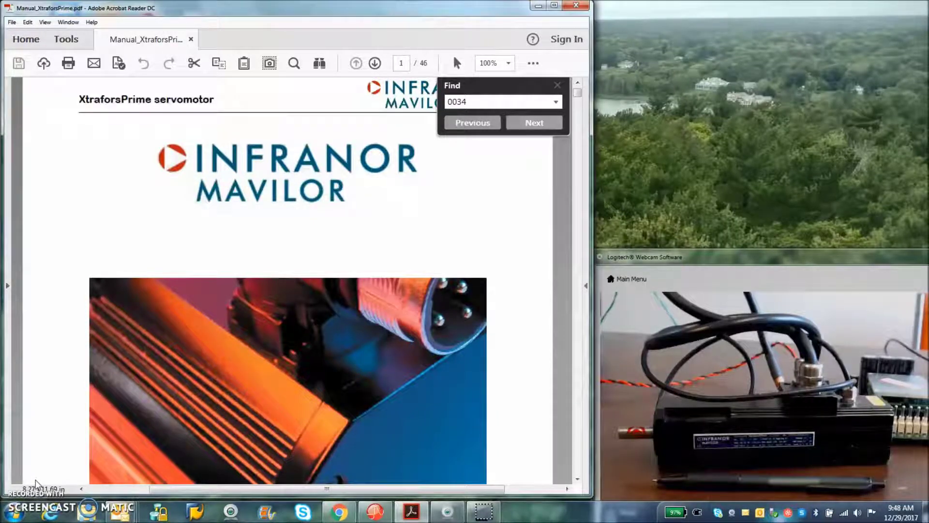
Step: Bring up the XtraforsPrime manual in Acrobat Reader with 0034 in the Find box
left_click(23, 484)
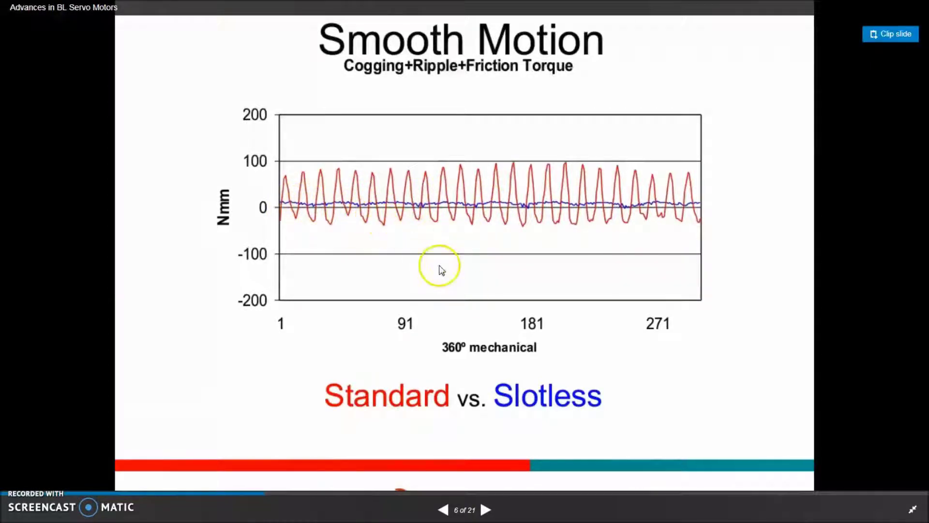
Step: Advance the SlideShare deck from Smooth Motion (slide 6) to Higher Torque (slide 15)
left_click(485, 510)
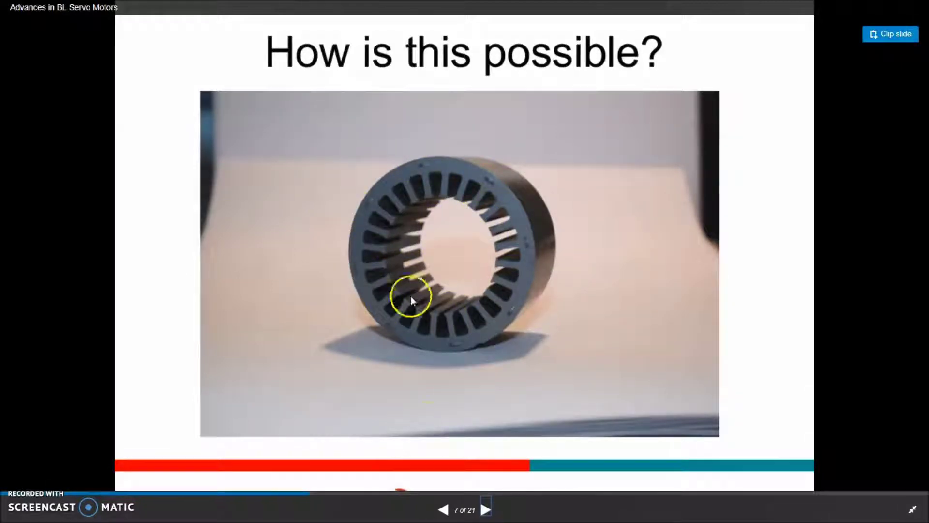
left_click(486, 509)
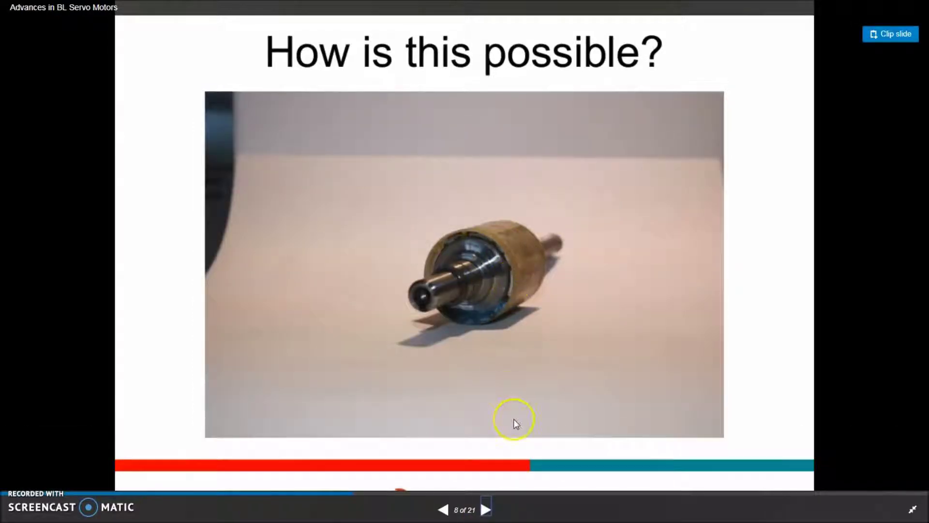
left_click(487, 509)
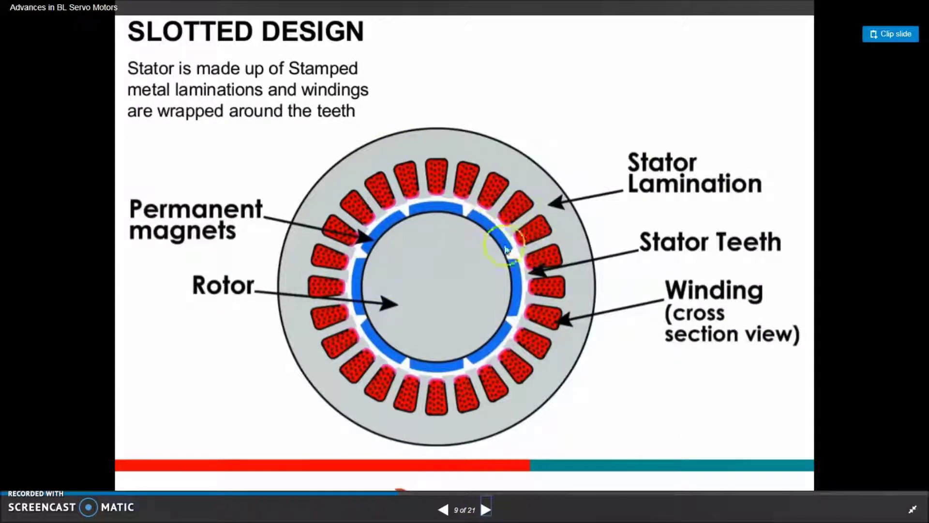
left_click(487, 508)
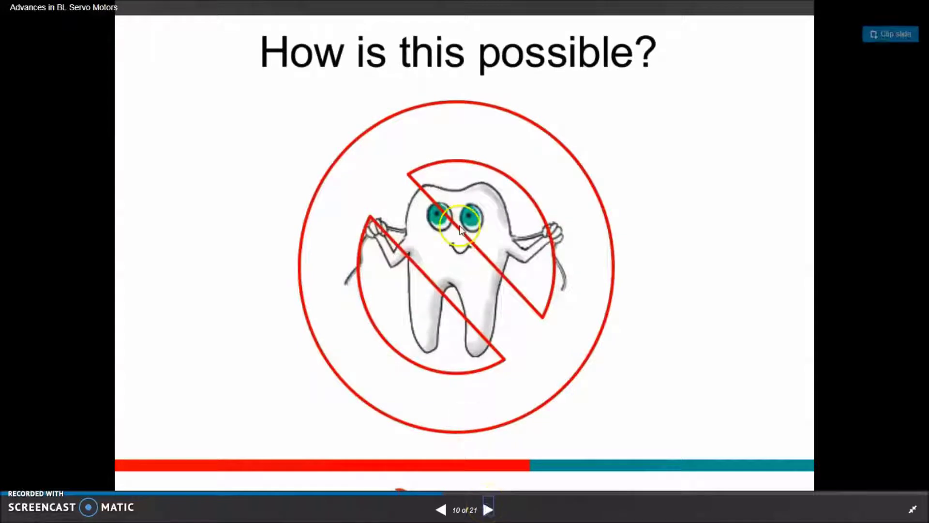
left_click(488, 509)
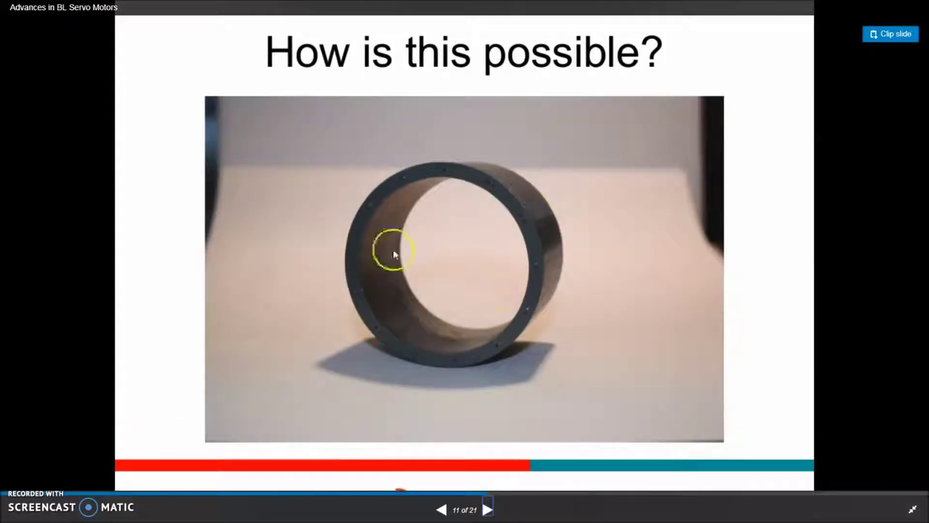
left_click(488, 511)
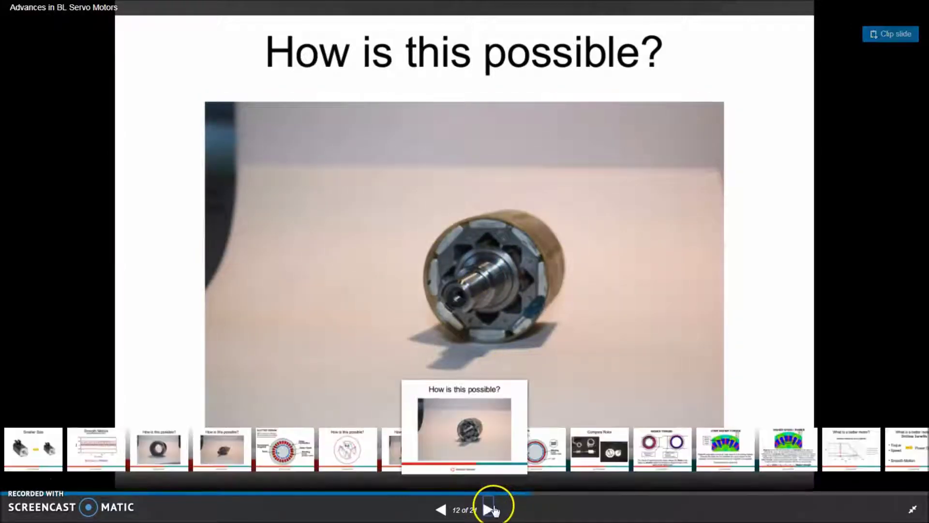
left_click(489, 510)
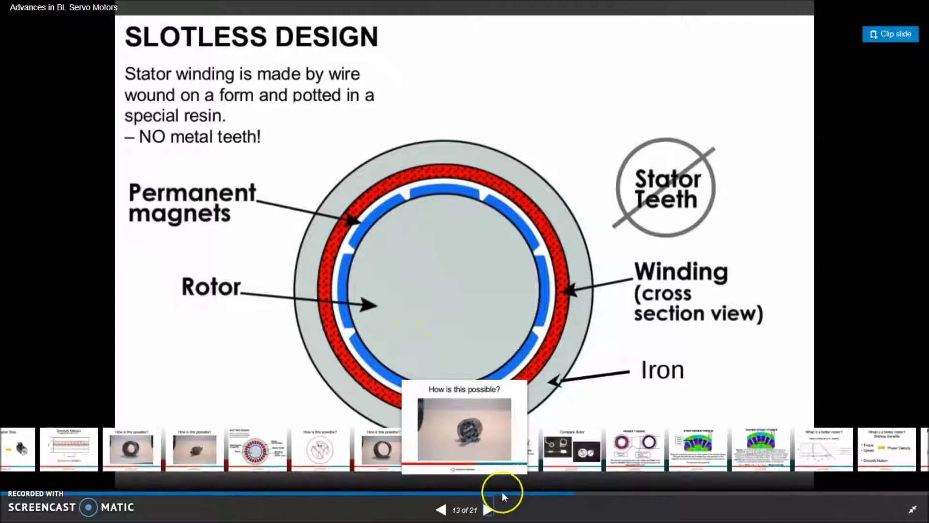
left_click(490, 510)
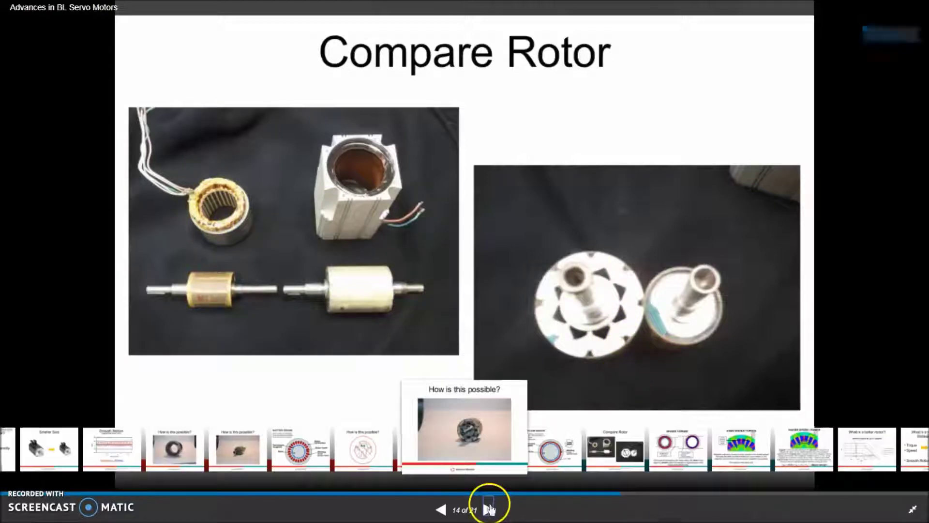
left_click(489, 510)
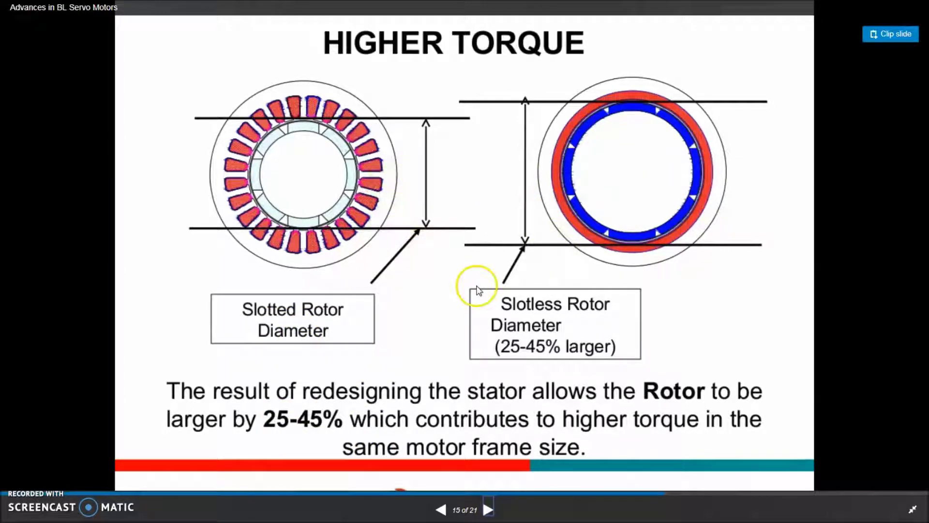
Step: Step the deck through slides 16–20 to Product Breadth & Options, then return to the manual
left_click(487, 508)
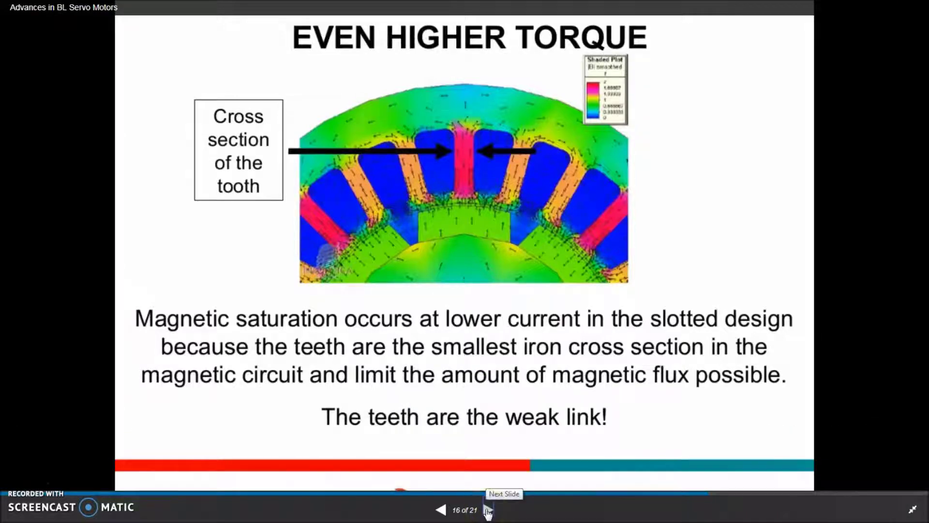
left_click(488, 510)
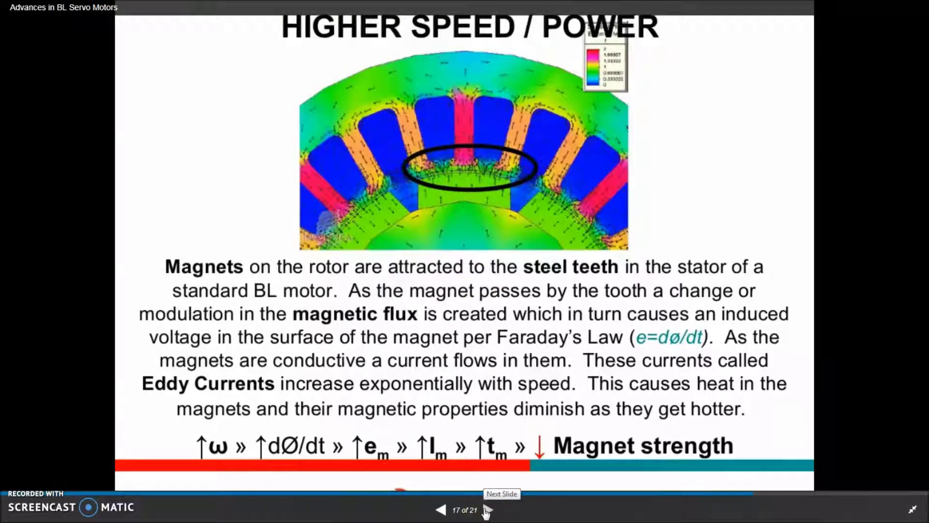
left_click(487, 510)
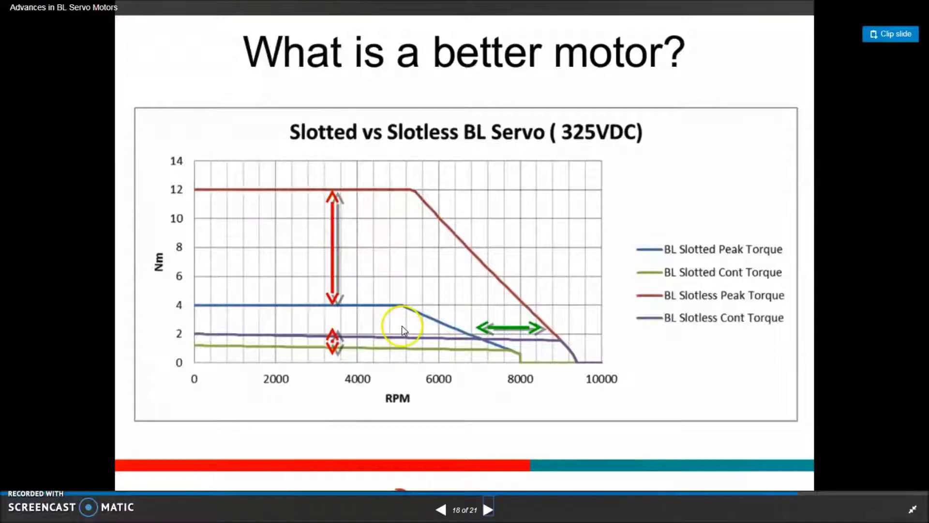
left_click(488, 509)
left_click(489, 509)
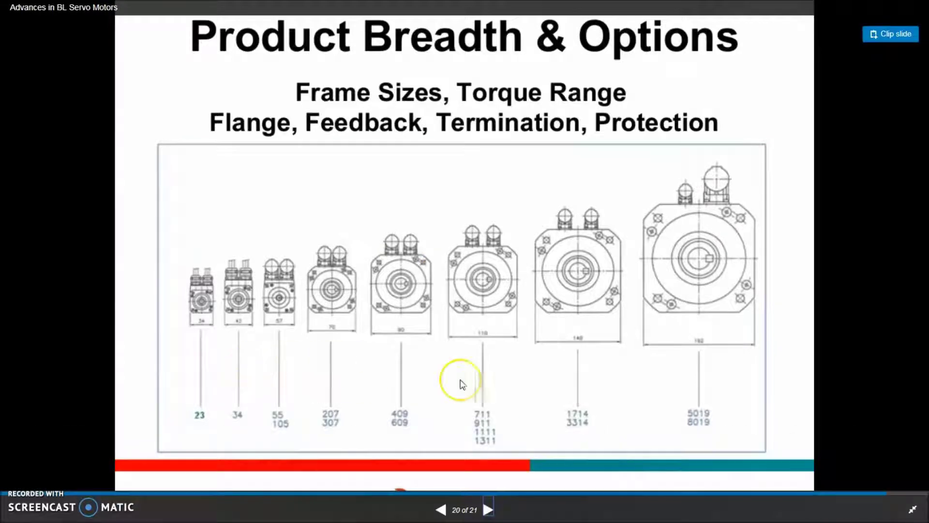
key("alt+Tab")
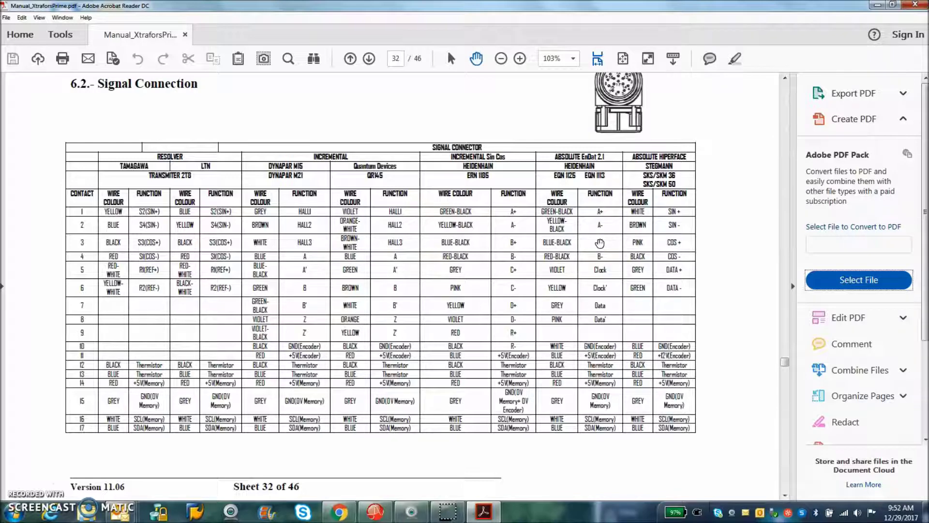
left_click(758, 102)
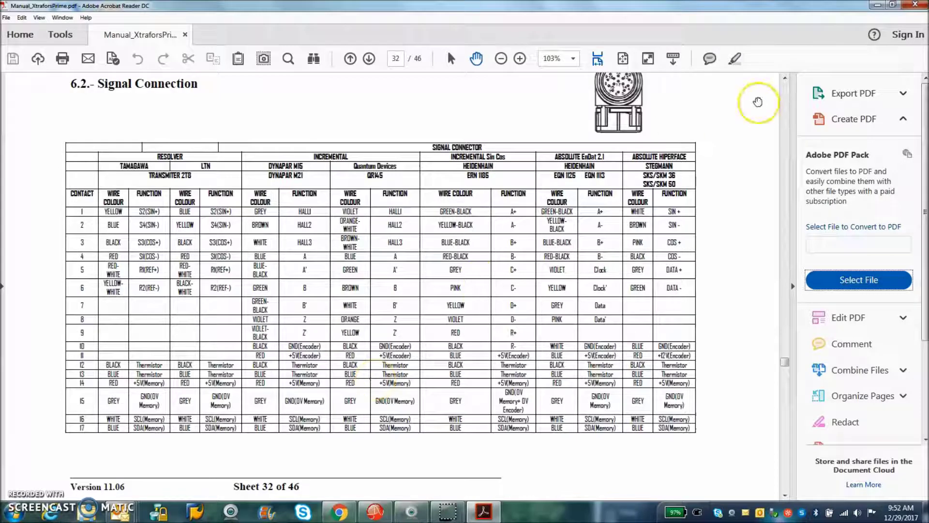
Step: Bring CME 2 forward and show the Feedback tab of Motor/Feedback
left_click(383, 511)
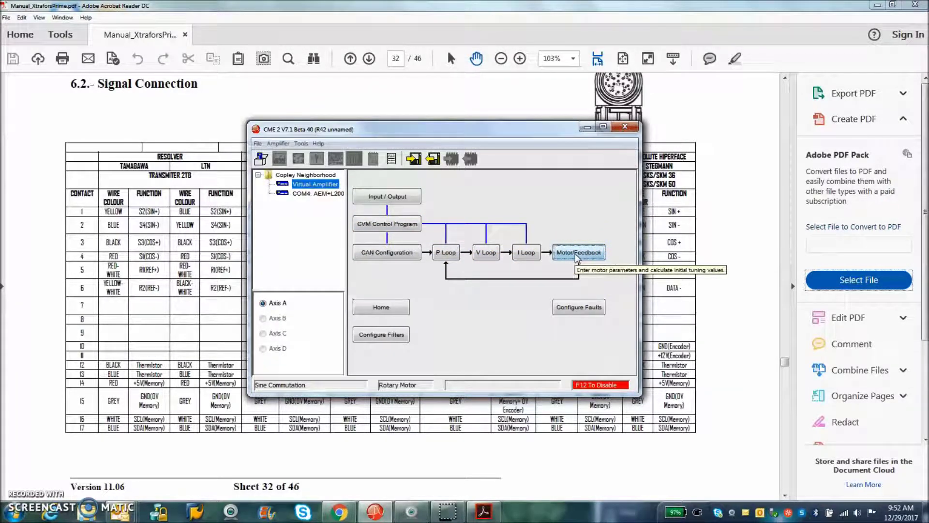
left_click(577, 256)
left_click(354, 135)
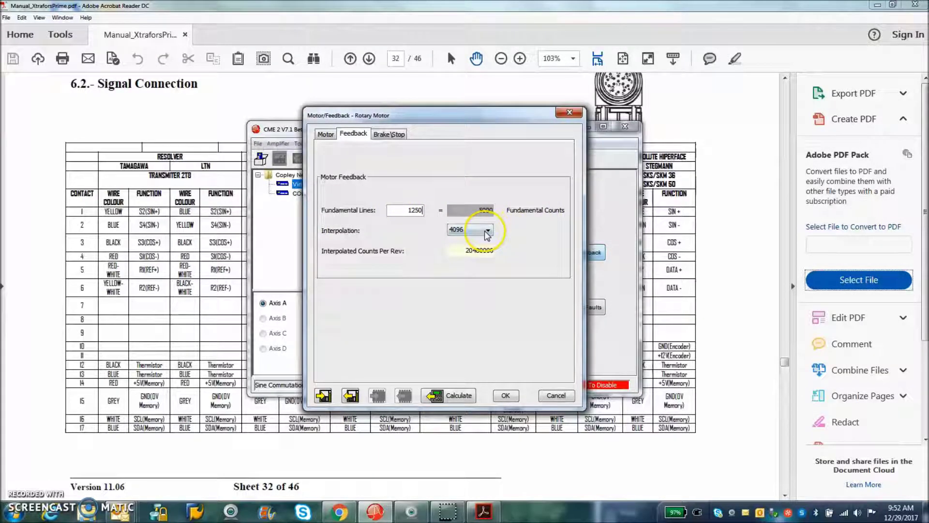
Step: Keep encoder interpolation at 4096 and close Motor/Feedback without saving changes
left_click(465, 231)
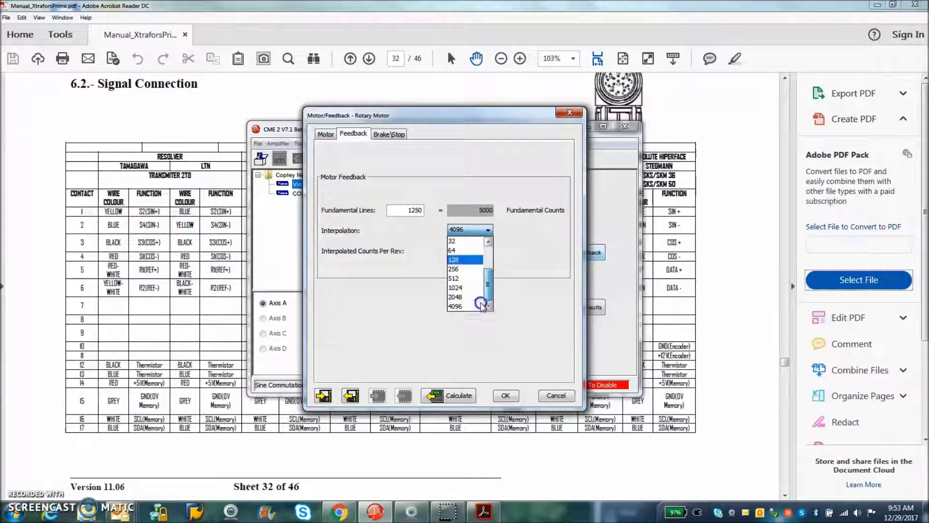
left_click(473, 307)
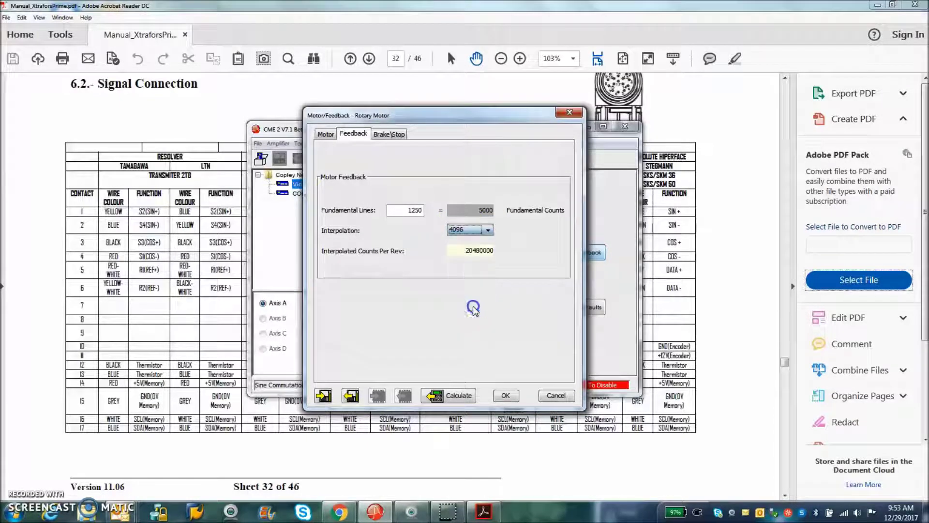
left_click(483, 257)
left_click(474, 260)
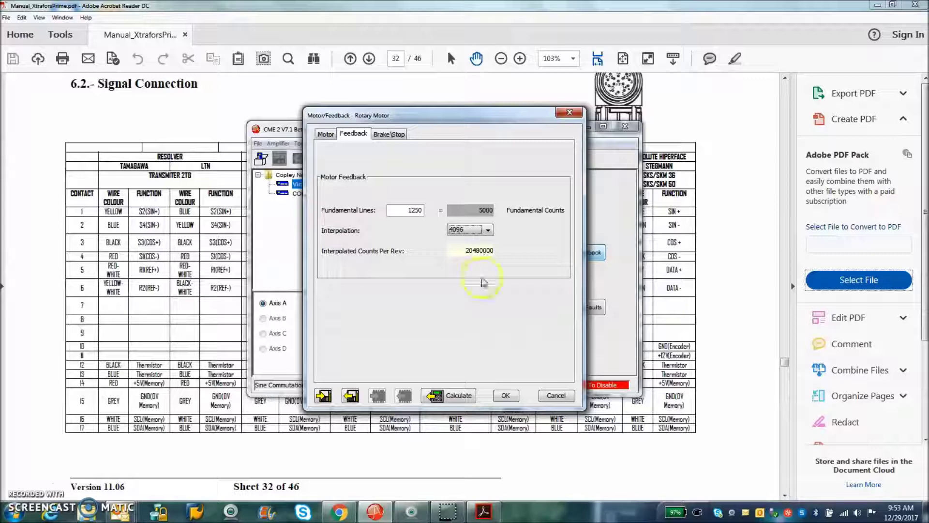
left_click(557, 395)
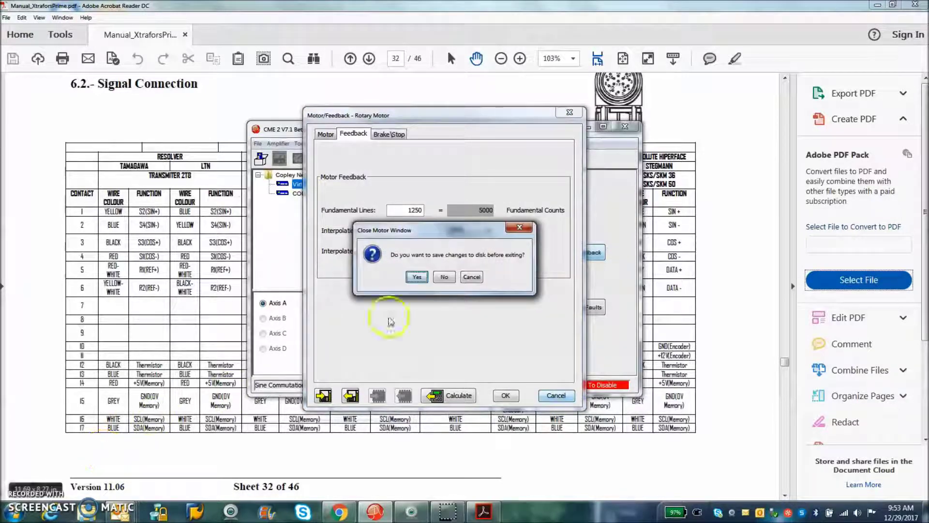
left_click(445, 277)
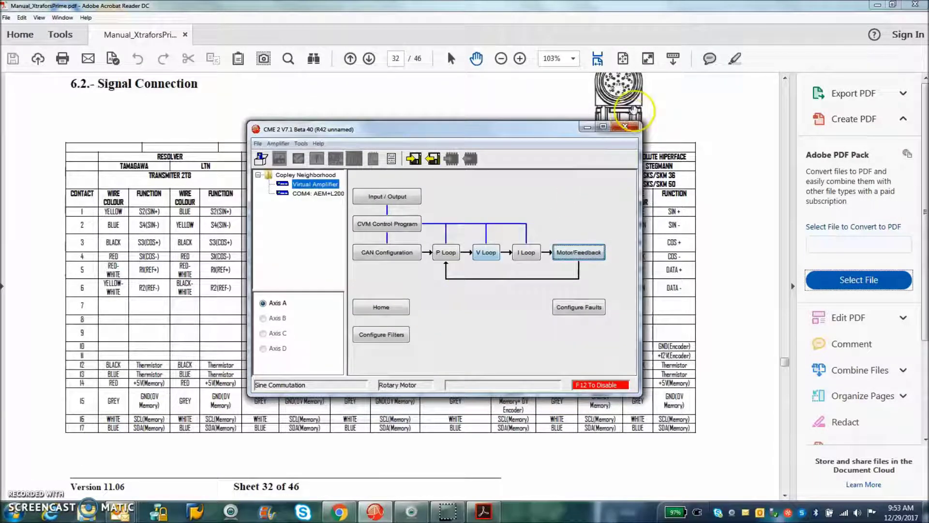
Step: Exit CME 2
left_click(625, 126)
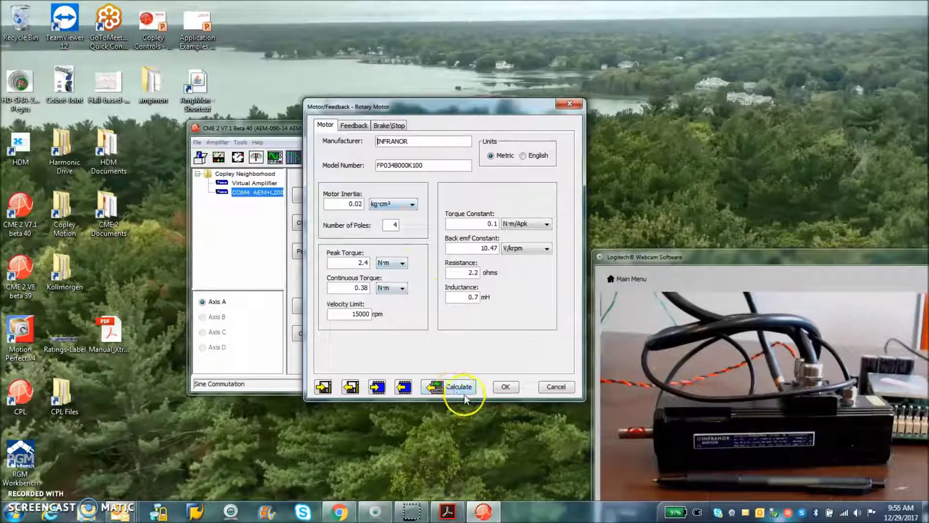
Step: Check the feedback settings, then start an I Loop bandwidth test at 0.5 A, Cp 250, Ci 100
left_click(452, 385)
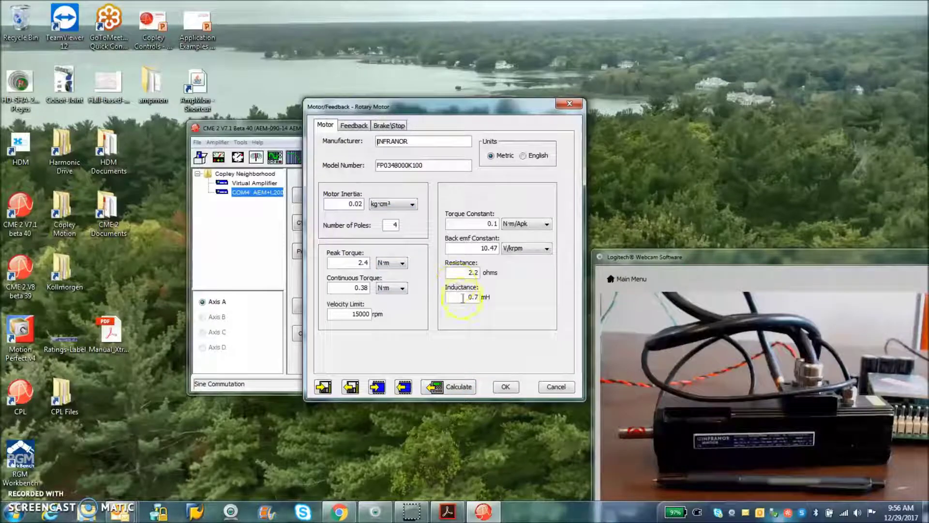
left_click(354, 126)
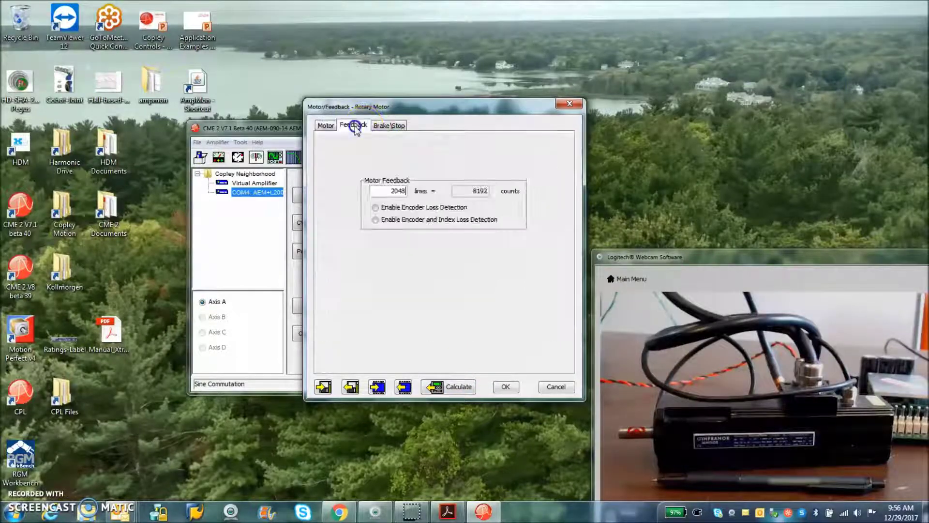
left_click(567, 104)
left_click(467, 249)
left_click(484, 382)
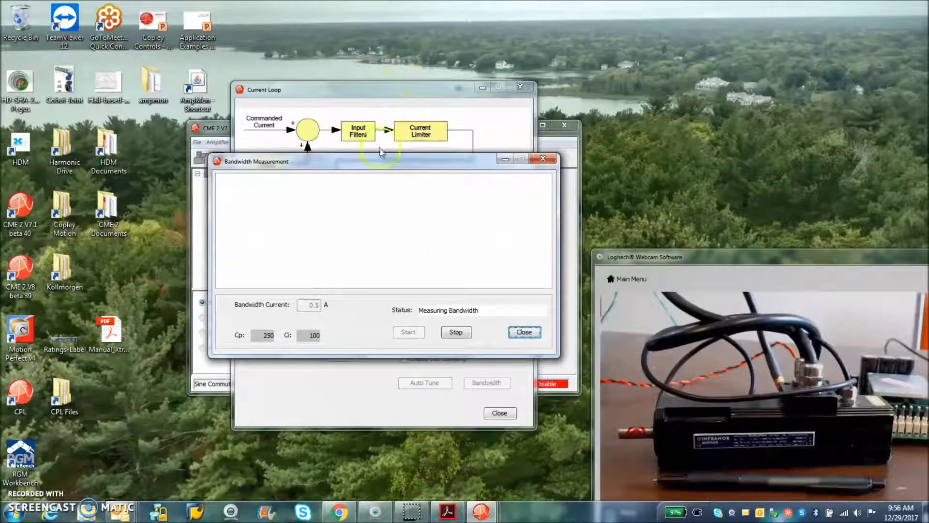
Step: Accept the 1800 Hz current-loop bandwidth result and close the measurement and Current Loop windows
left_click_drag(382, 160, 739, 44)
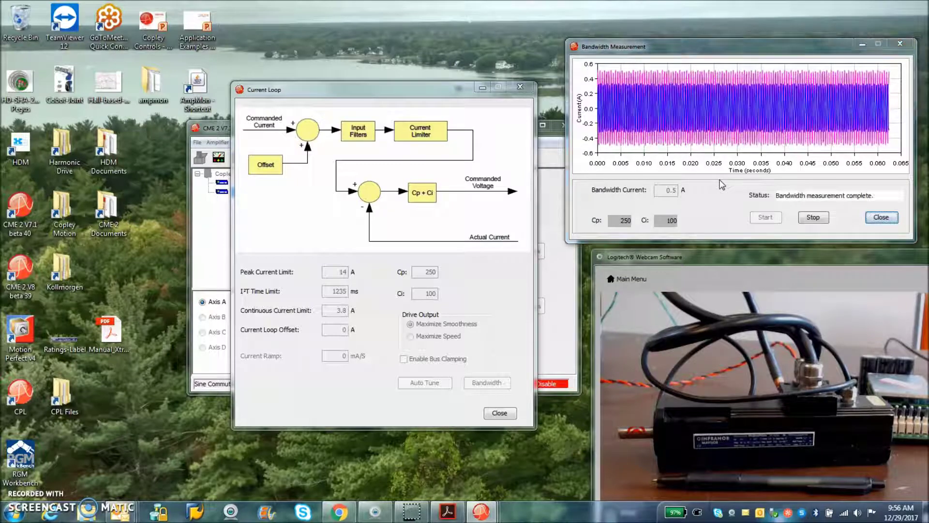
left_click(741, 161)
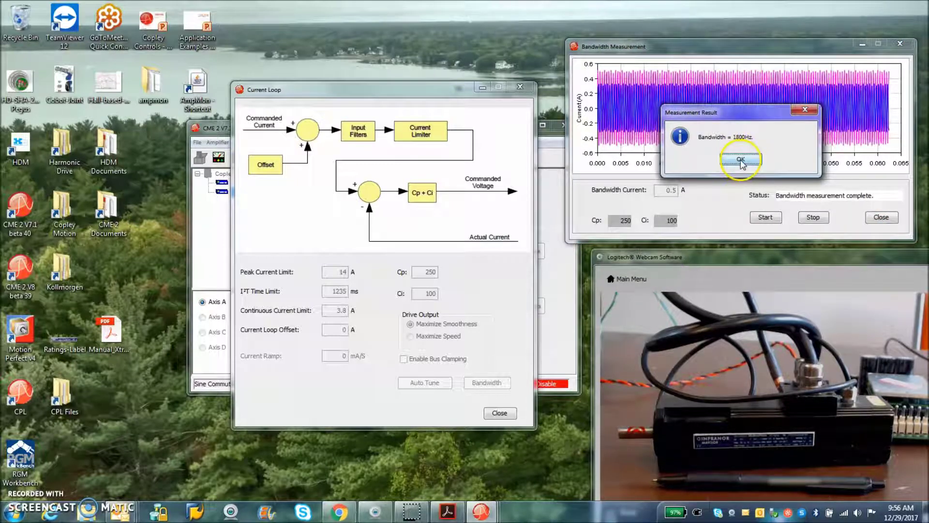
left_click(880, 216)
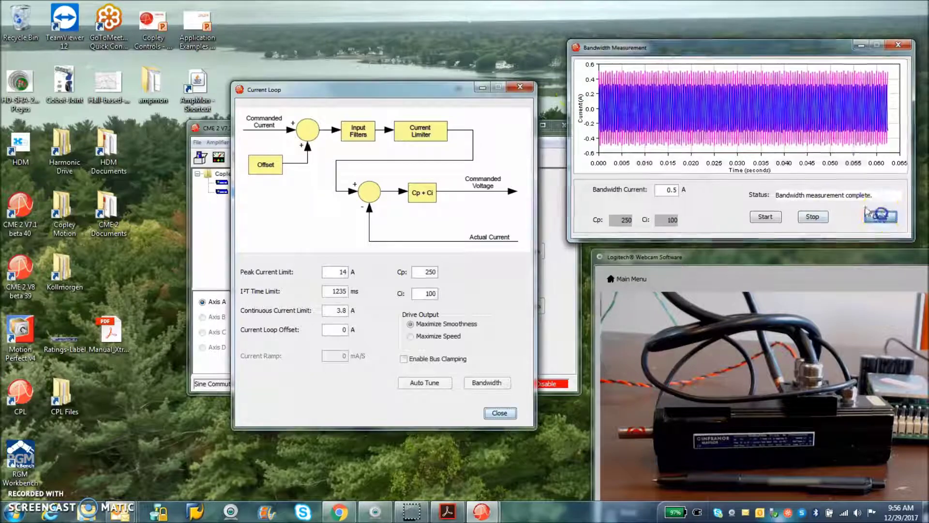
left_click(520, 86)
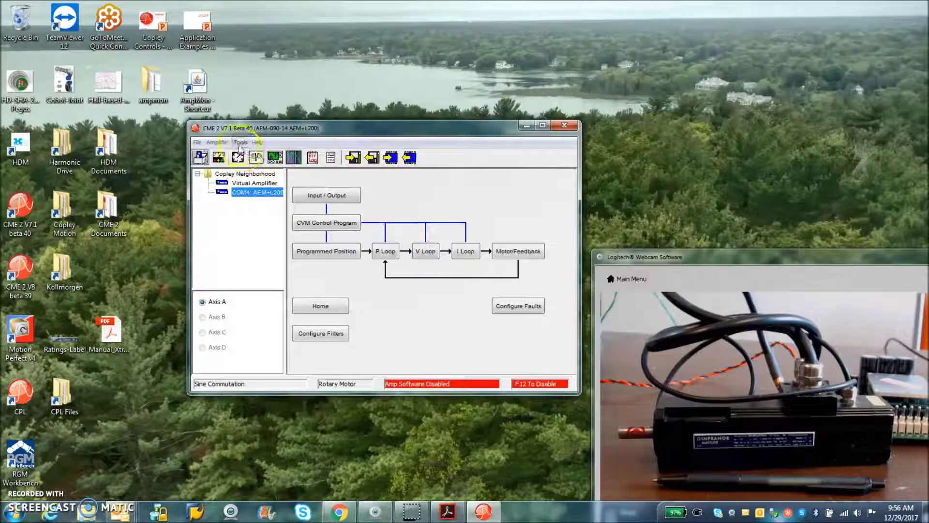
left_click(241, 142)
Step: Enable manual phasing, jog the motor forward to 9833 counts without faults, then close it
left_click(262, 206)
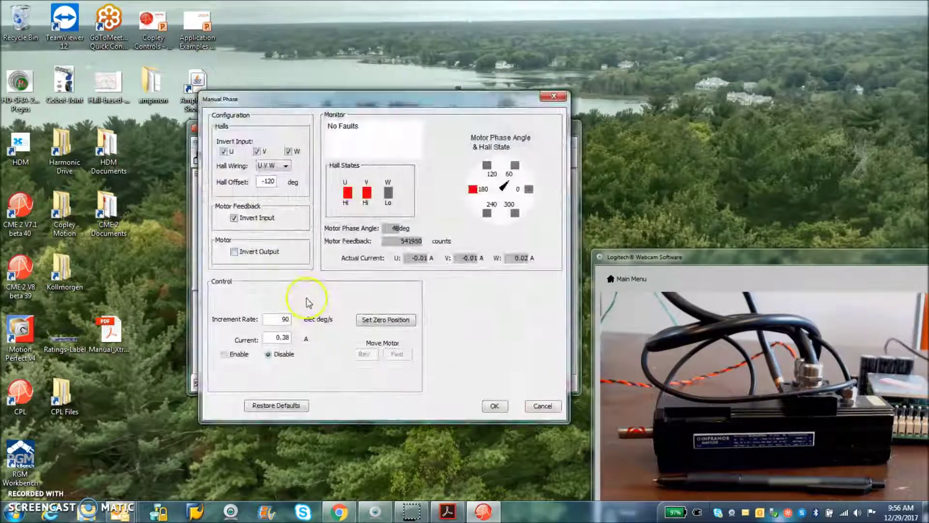
left_click(224, 355)
left_click(396, 355)
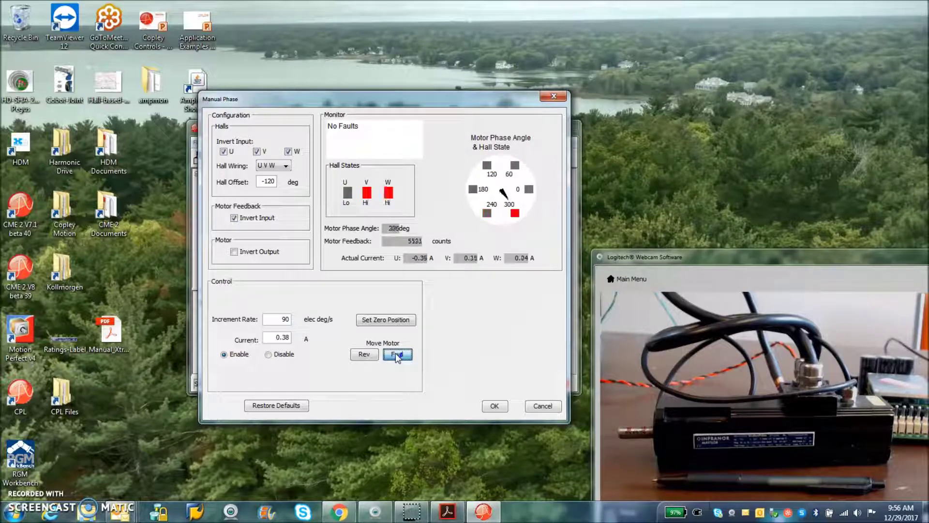
left_click(396, 353)
left_click(554, 96)
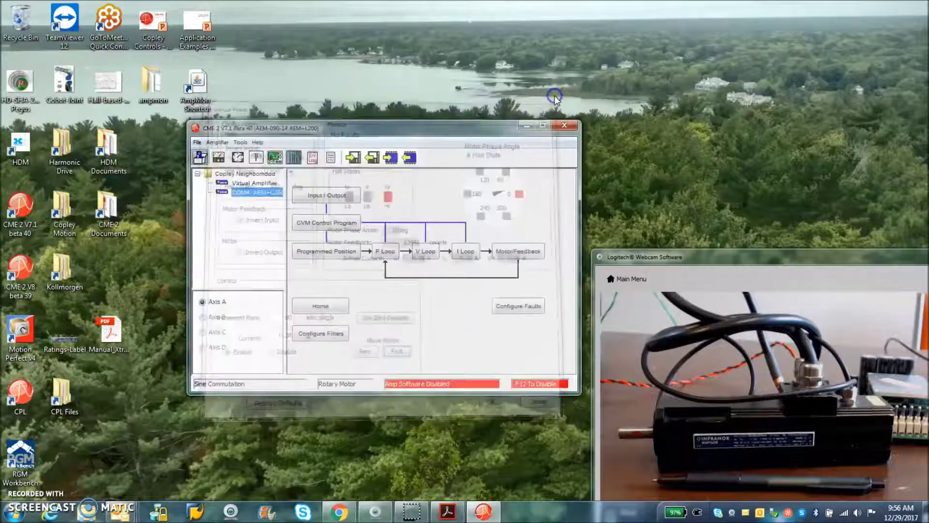
Step: Open the oscilloscope and run a function-generator square-wave test on the current loop
left_click(275, 157)
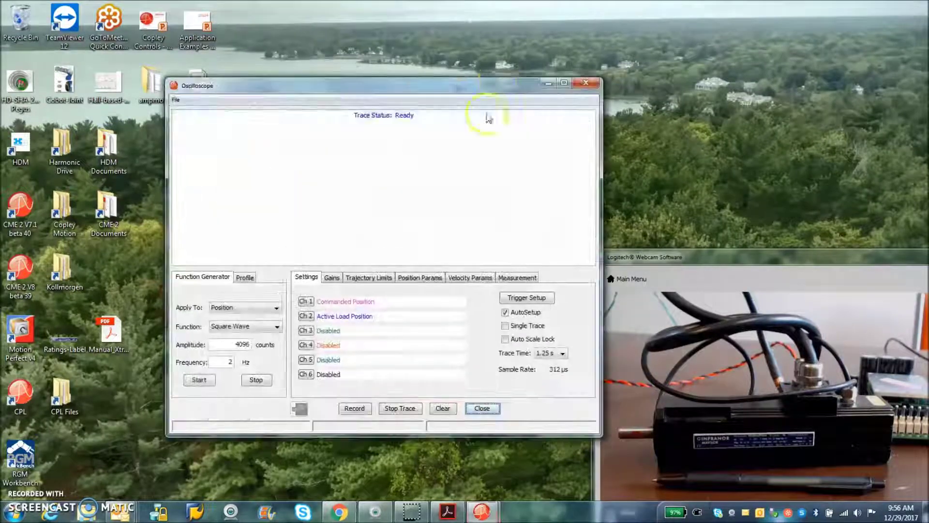
left_click_drag(446, 87, 476, 90)
left_click(295, 317)
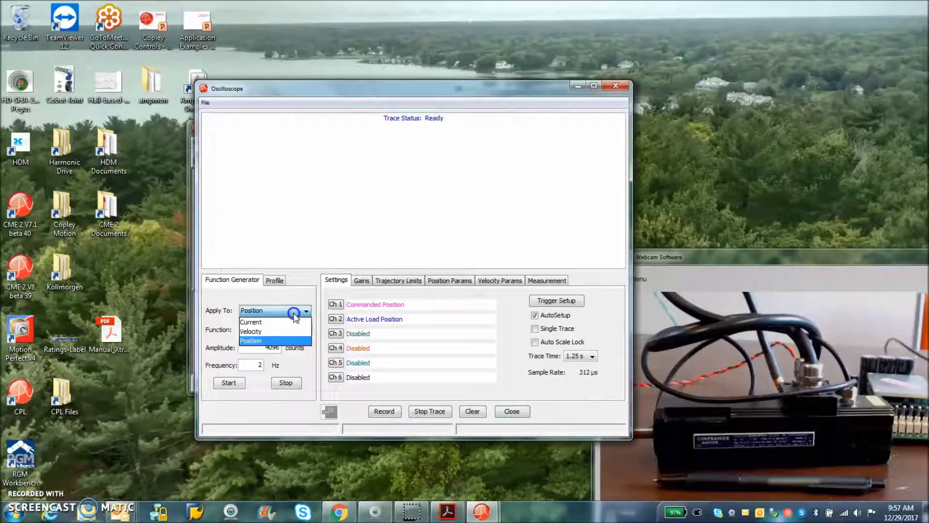
left_click(280, 322)
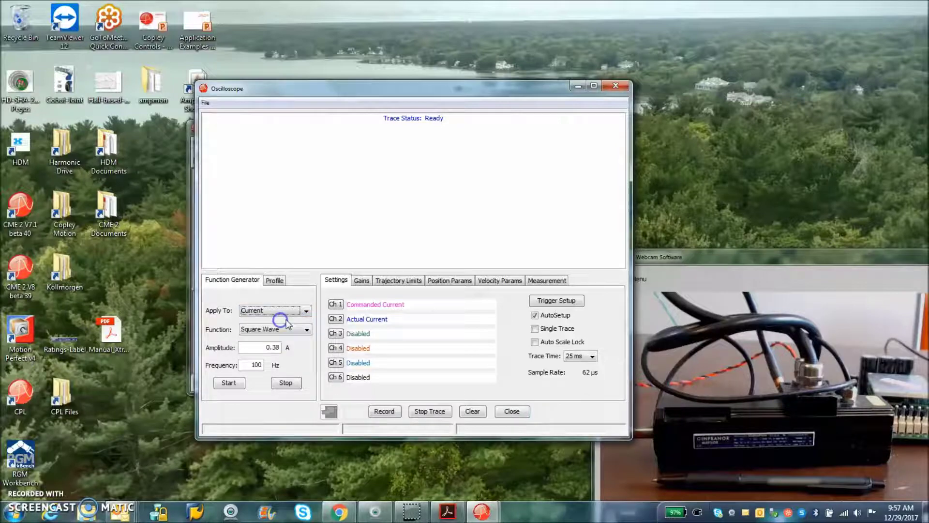
left_click(229, 383)
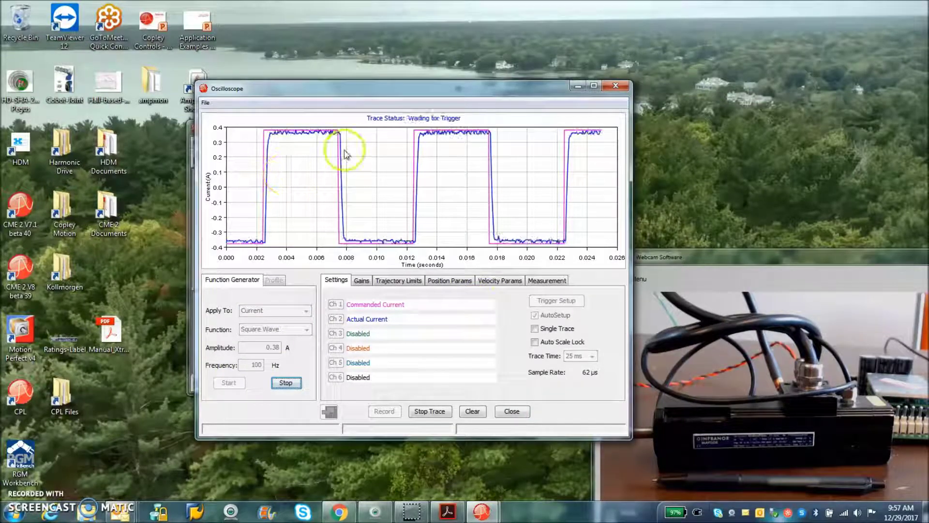
left_click(361, 280)
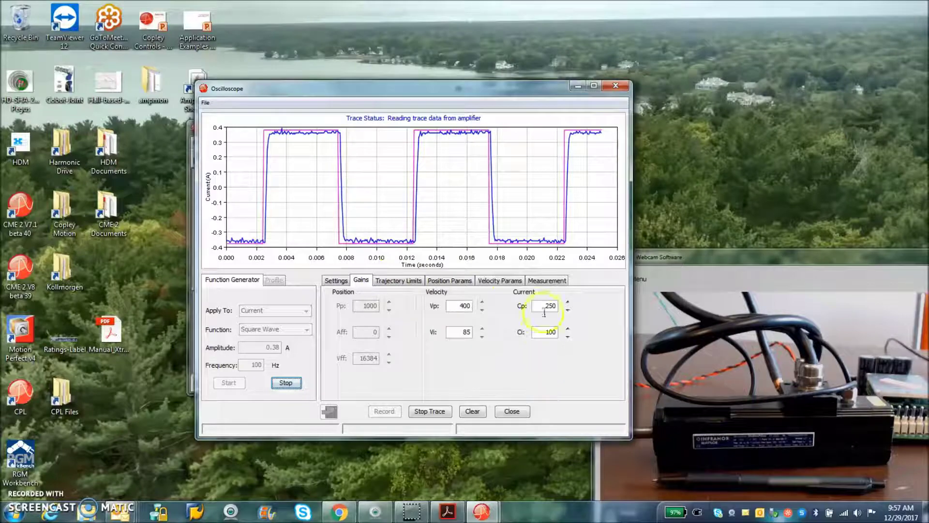
left_click(286, 383)
Step: Switch the function generator to a 750 rpm, 5 Hz velocity square wave and start it
left_click(254, 313)
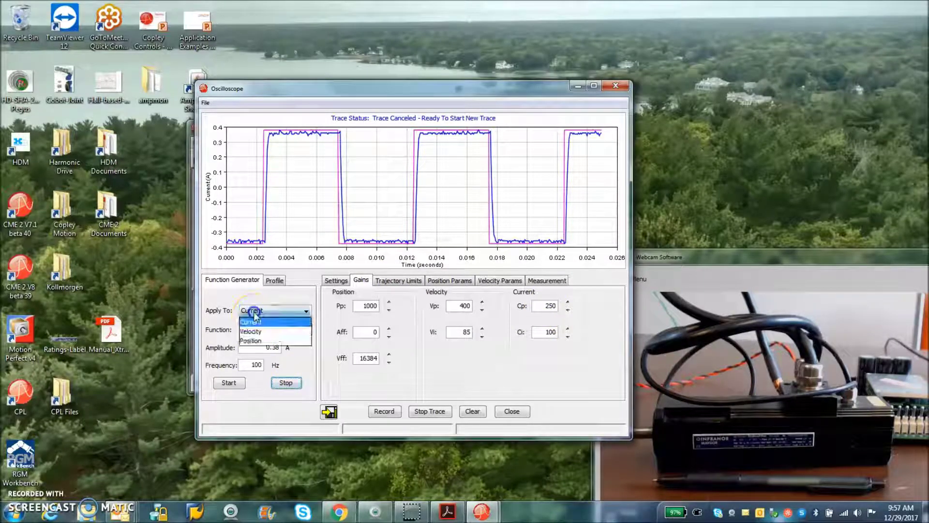
left_click(256, 324)
left_click(280, 348)
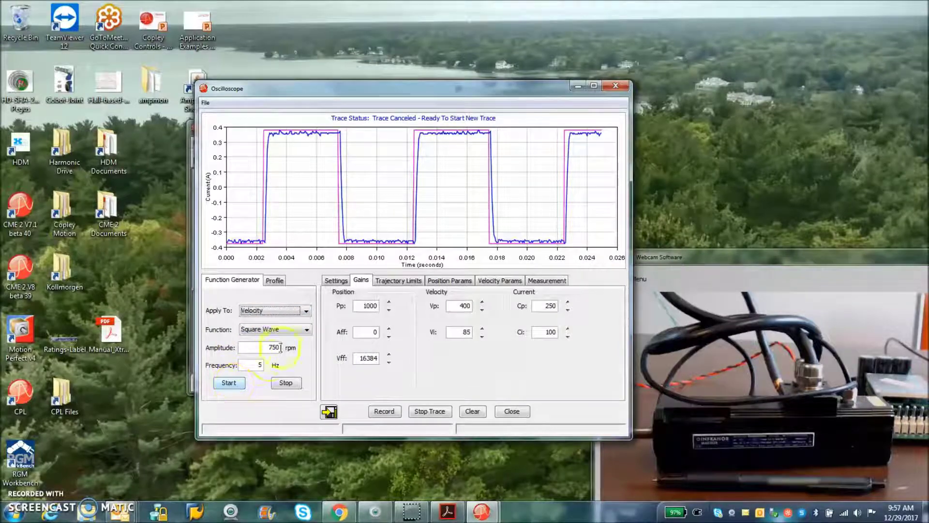
left_click(337, 280)
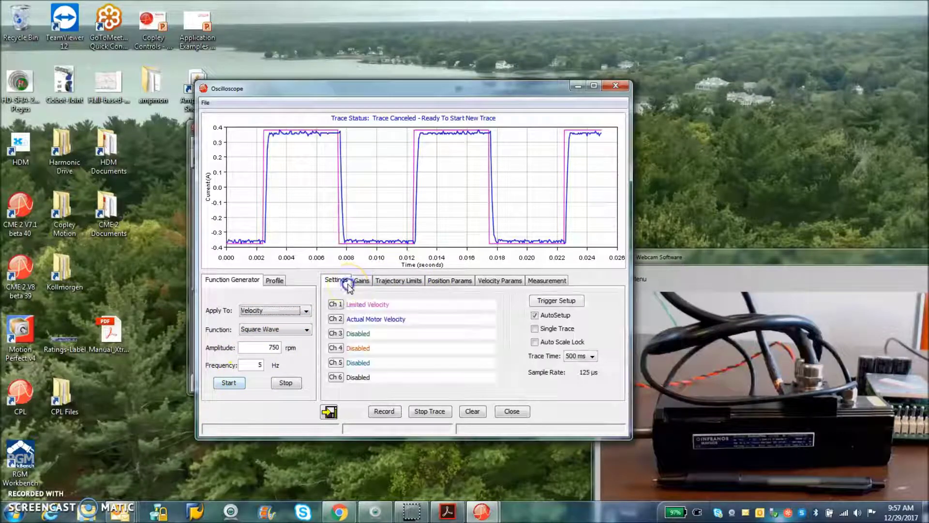
left_click(362, 280)
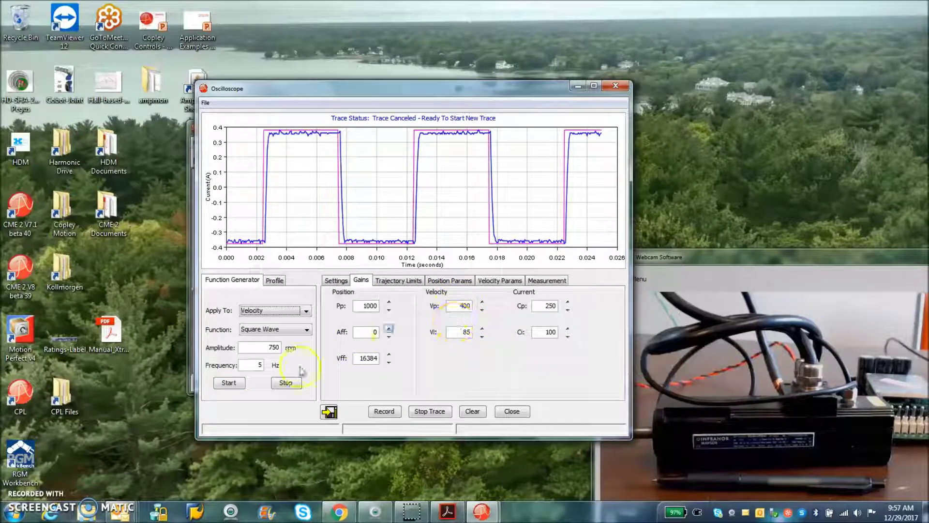
left_click(227, 384)
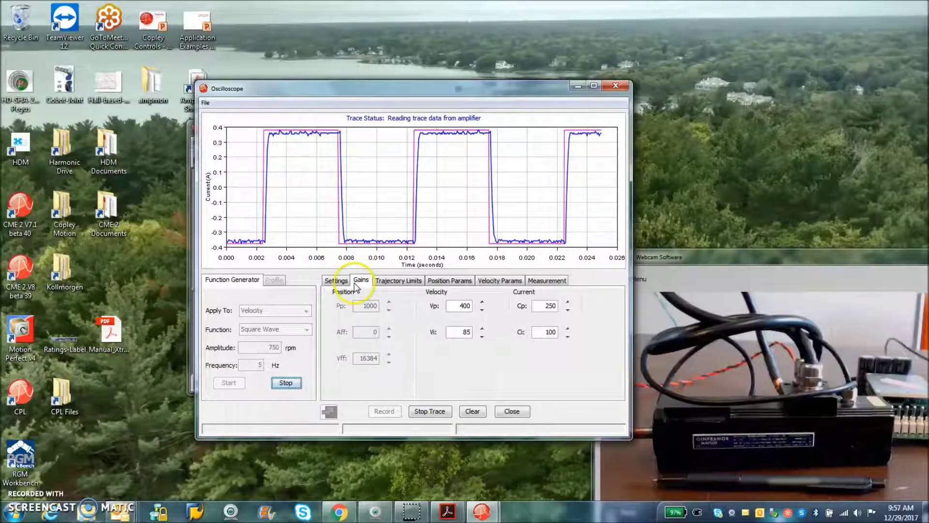
Step: Check velocity tracking limits and zoom into the velocity step trace, then stop the test
left_click(499, 279)
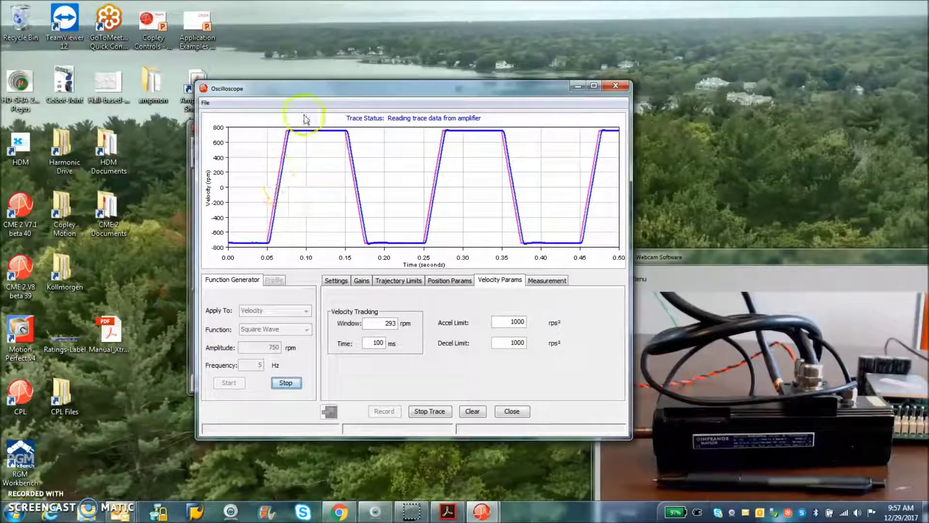
left_click(338, 280)
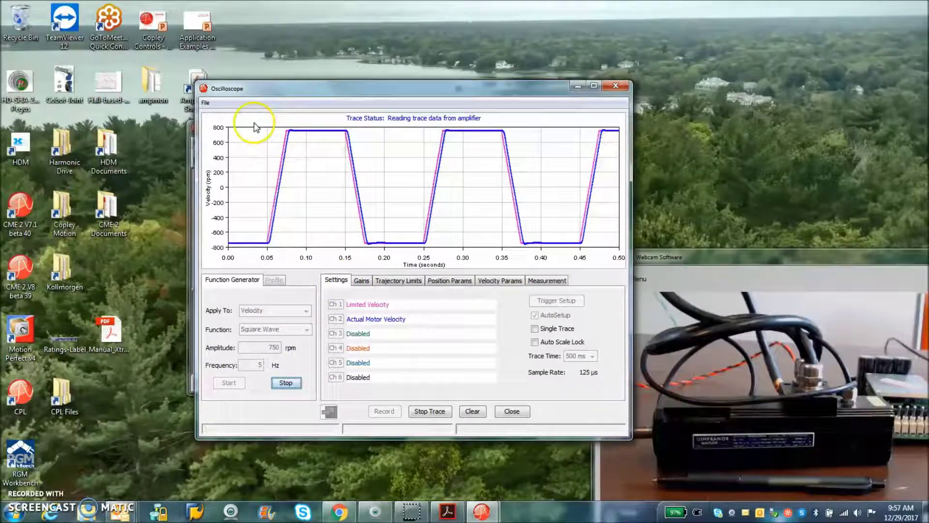
left_click_drag(368, 145, 227, 121)
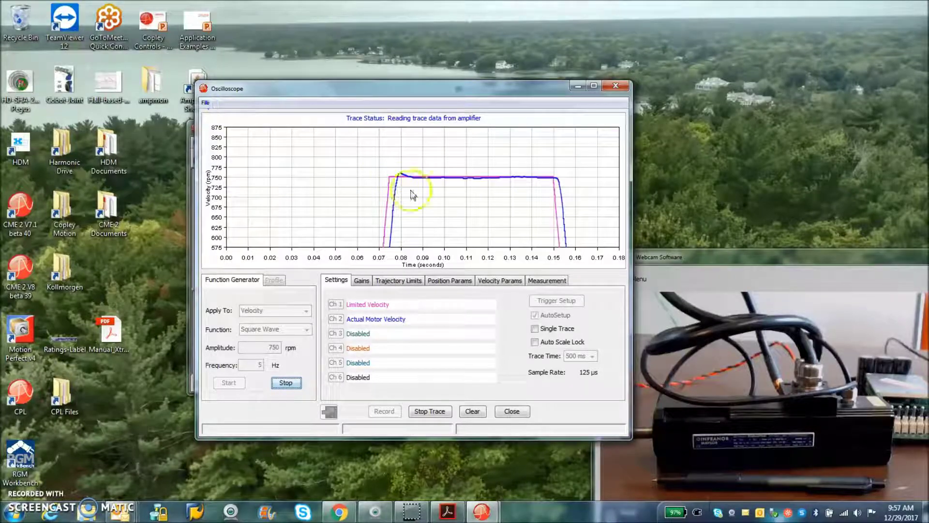
left_click(458, 212)
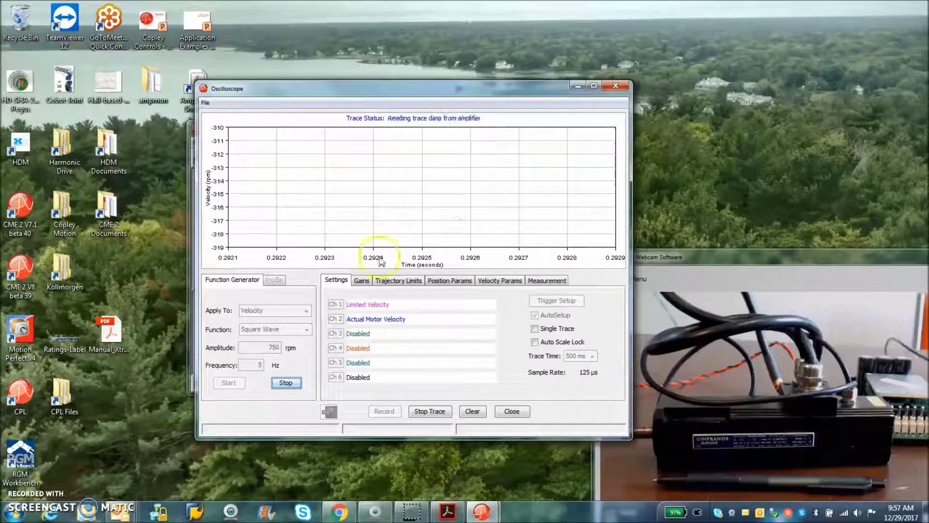
left_click(287, 383)
left_click(272, 280)
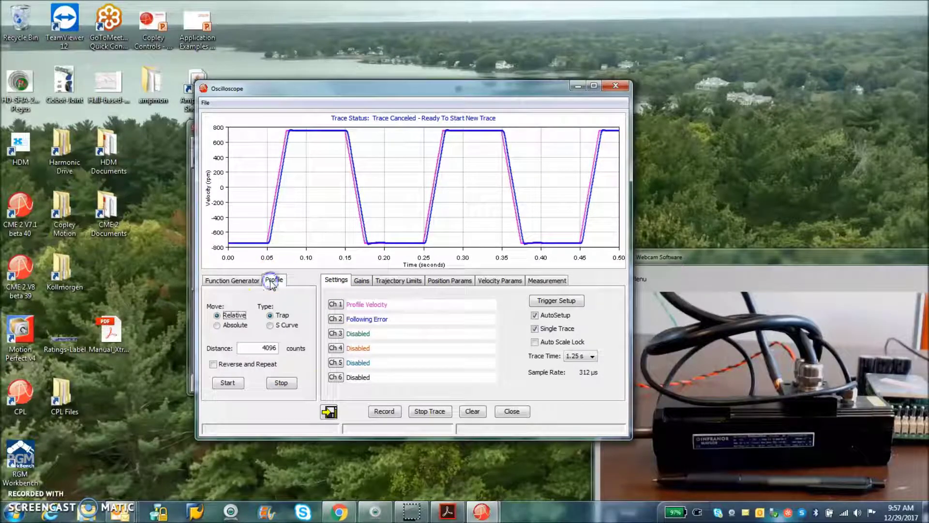
Step: Run an 81920-count relative trap move and capture its velocity and following-error trace
left_click_drag(242, 348, 290, 349)
type("3")
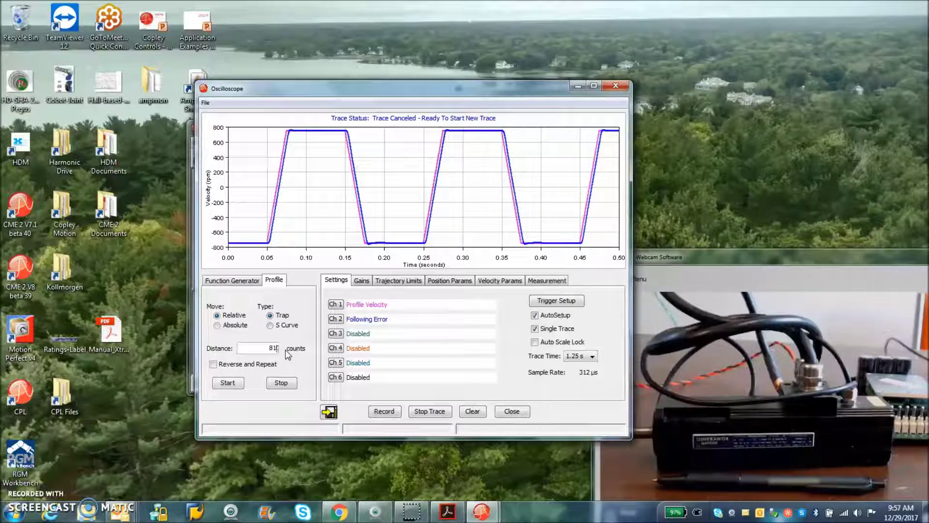
left_click(287, 358)
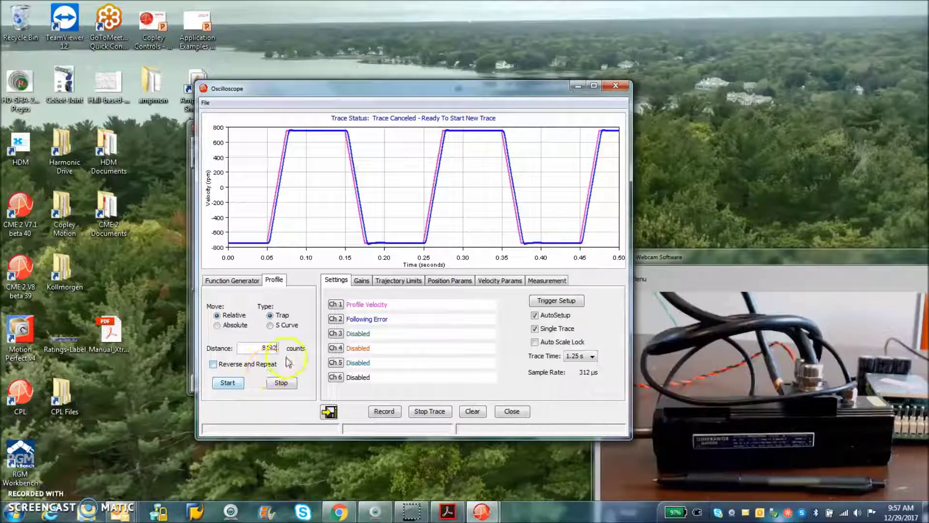
left_click(238, 388)
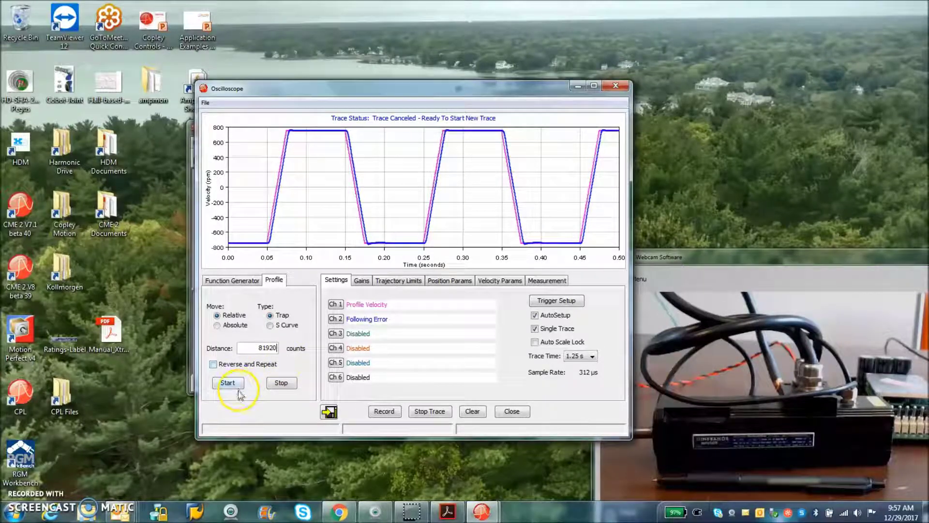
left_click(235, 386)
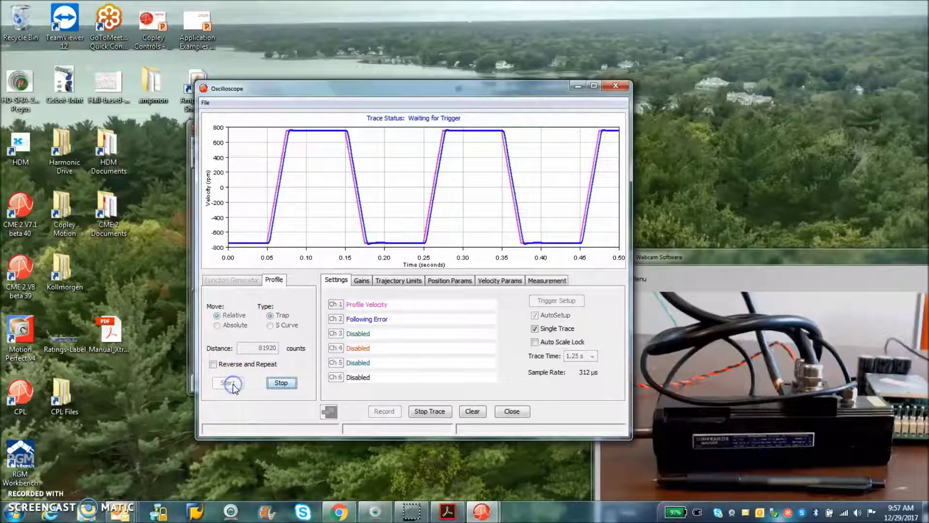
left_click(384, 175)
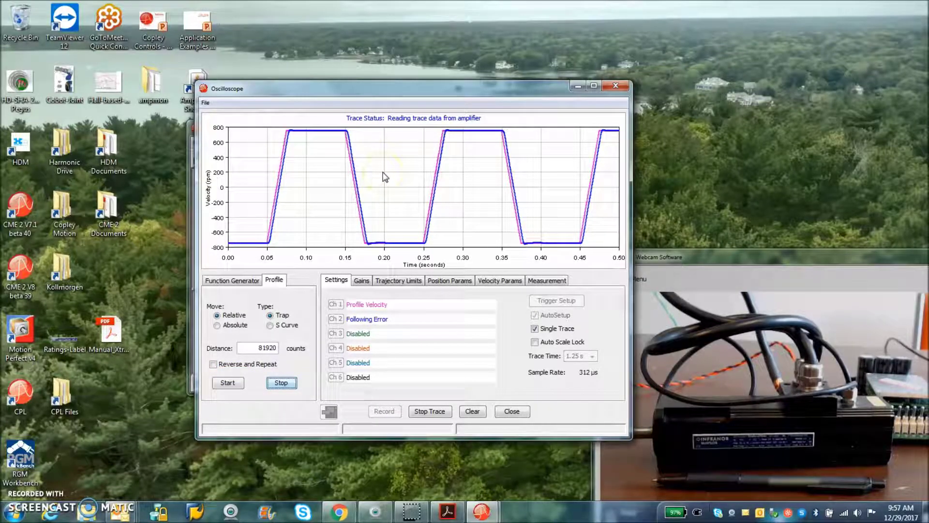
left_click_drag(451, 87, 418, 81)
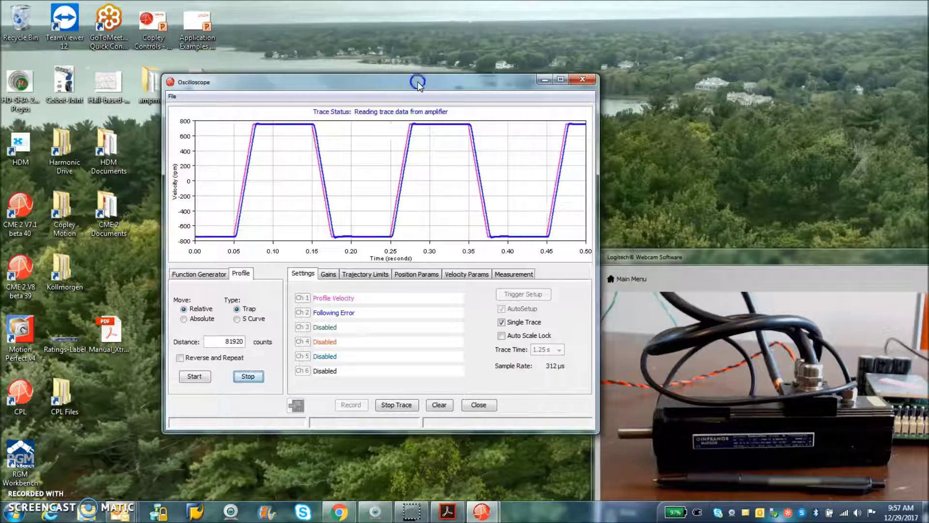
left_click(477, 177)
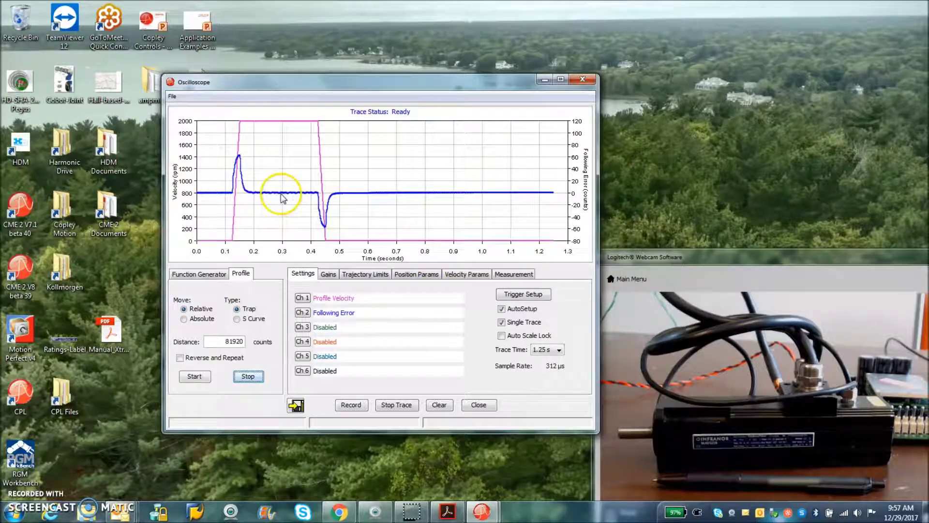
Step: Show the loop gains (Pp 1000, Vp 400, Vi 85) and zoom into the trace around 800 rpm
left_click(328, 274)
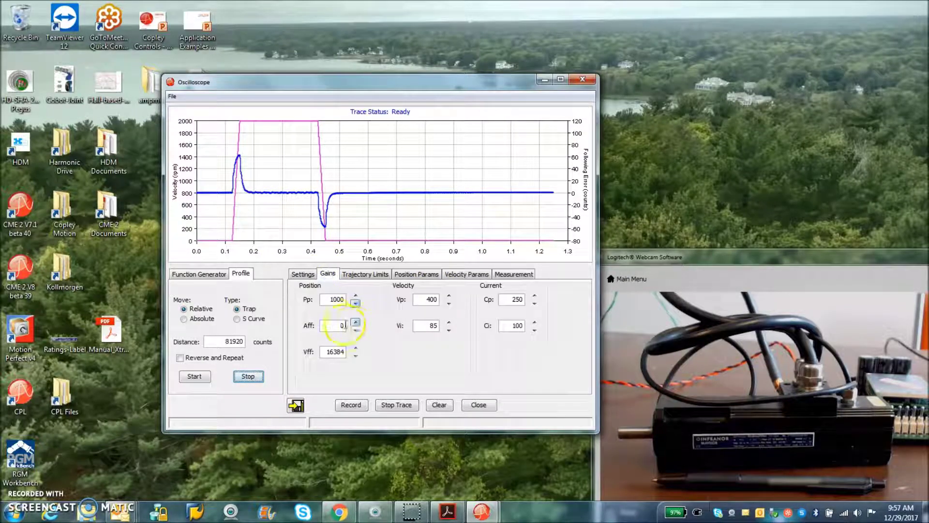
left_click(427, 325)
left_click_drag(217, 186, 358, 203)
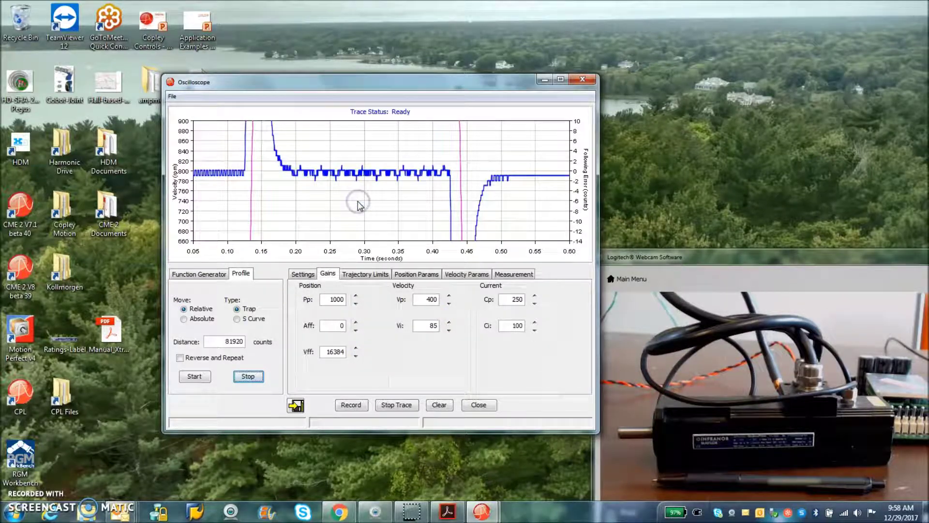
mouse_move(306, 171)
left_mouse_down()
mouse_move(256, 168)
mouse_move(473, 189)
left_mouse_up()
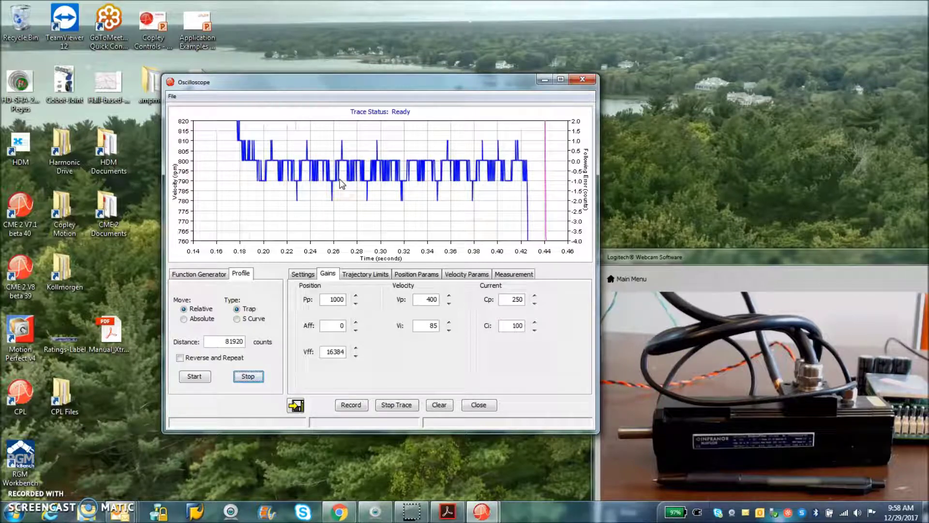
left_click_drag(342, 183, 339, 213)
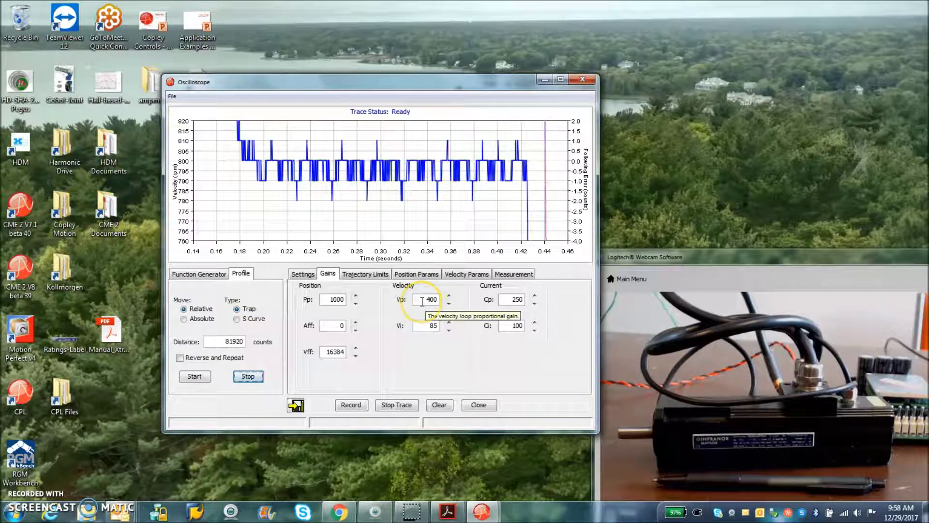
left_click(329, 299)
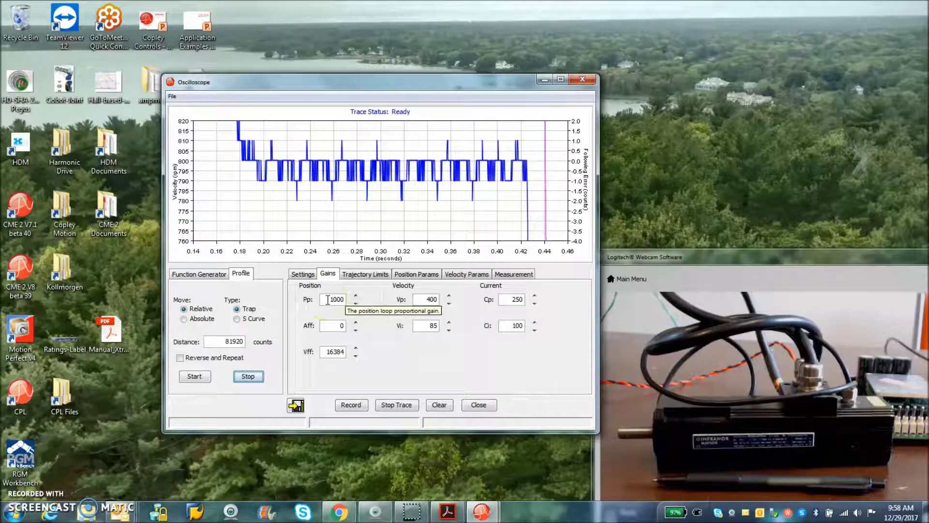
left_click(458, 235)
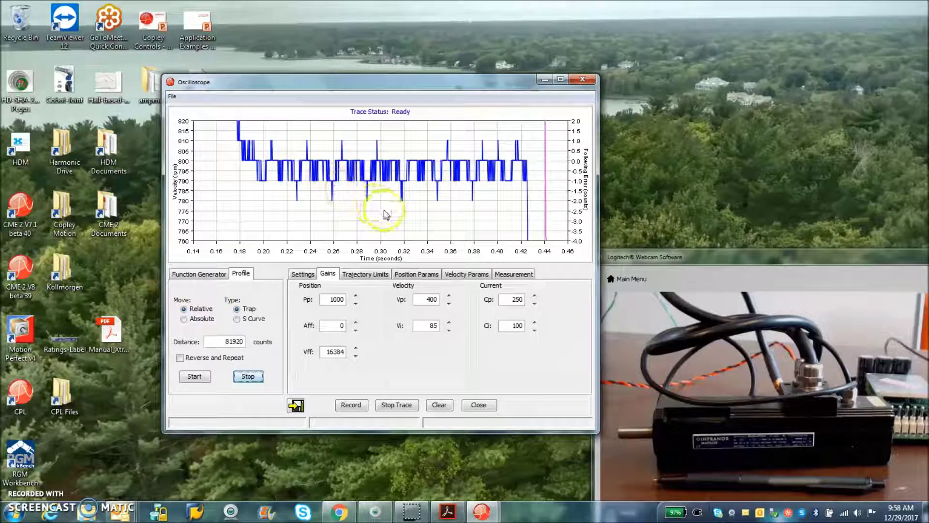
Step: Rerun the profile move, zoom into the velocity settling region, then zoom back out to the full trace
left_click(195, 378)
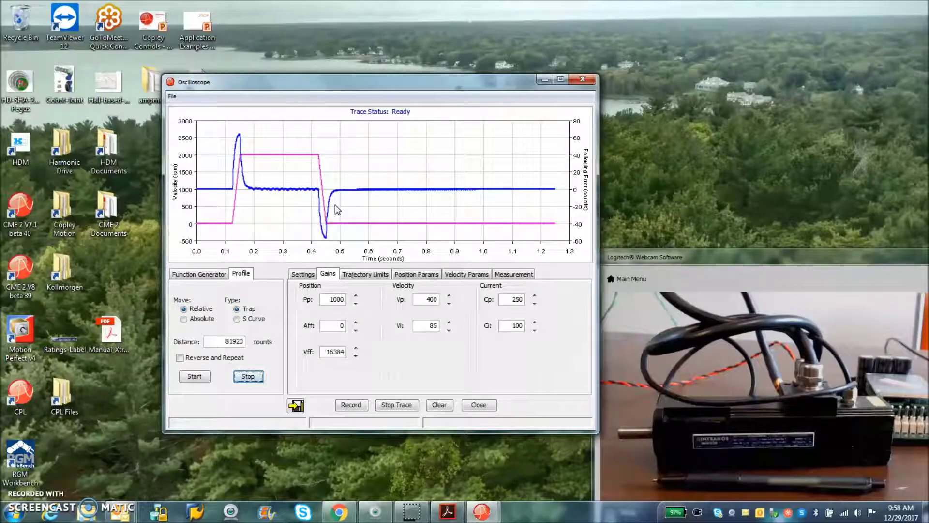
left_click(333, 194)
left_click_drag(332, 189, 360, 203)
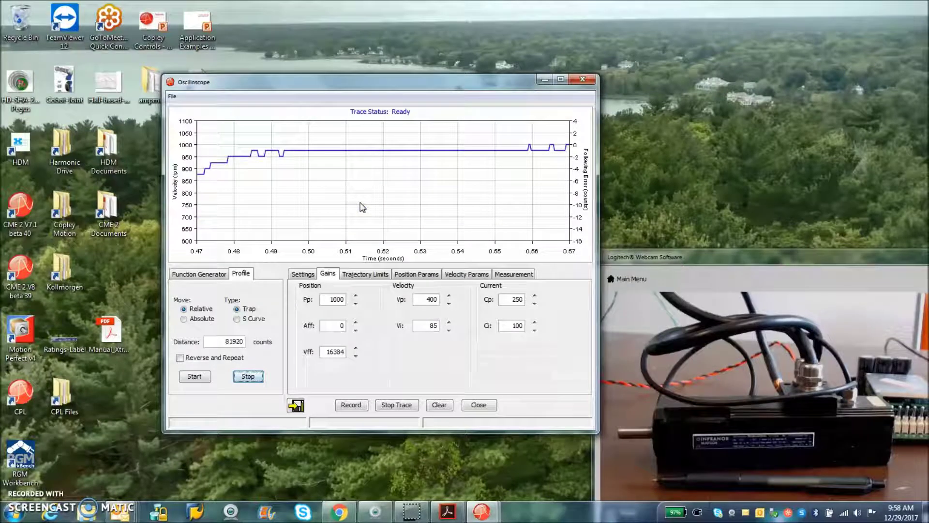
right_click(360, 203)
left_click(334, 296)
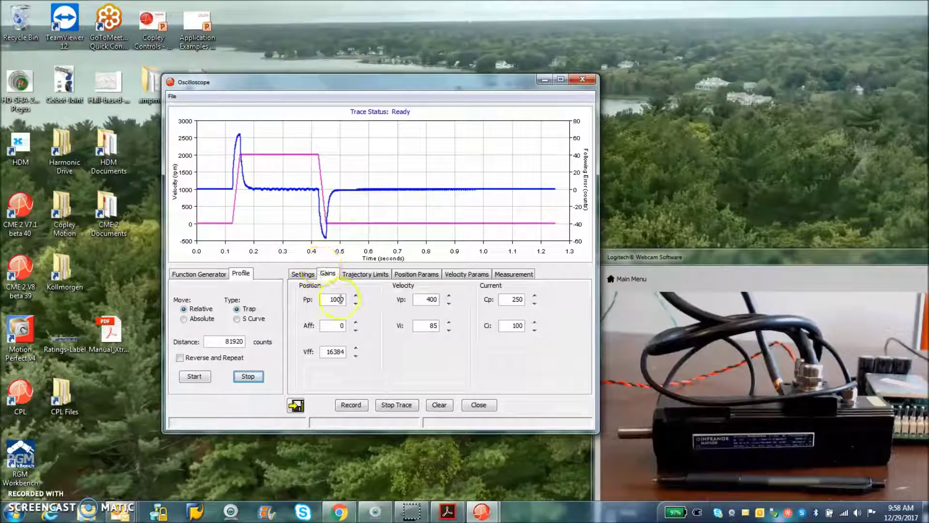
left_click(120, 422)
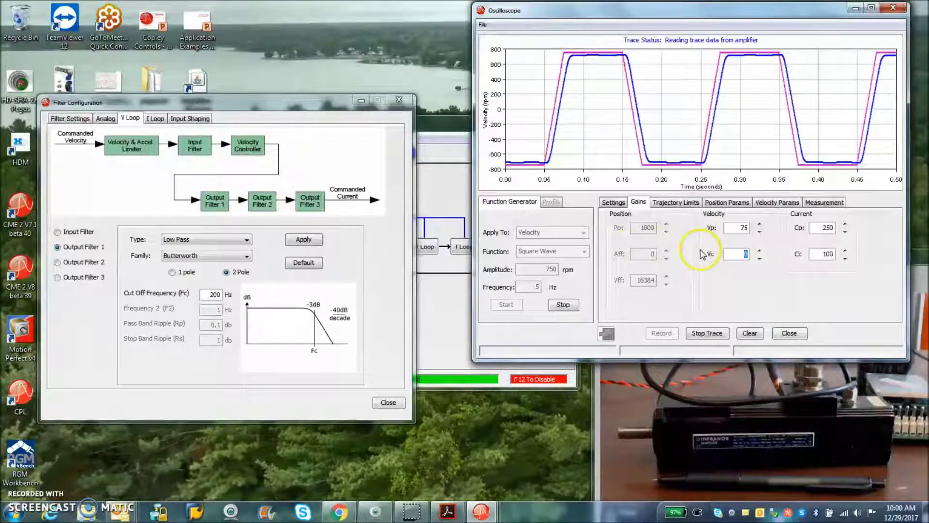
Step: Raise the velocity gain Vp to 150, then to 300, with Vi at 0
left_click(745, 254)
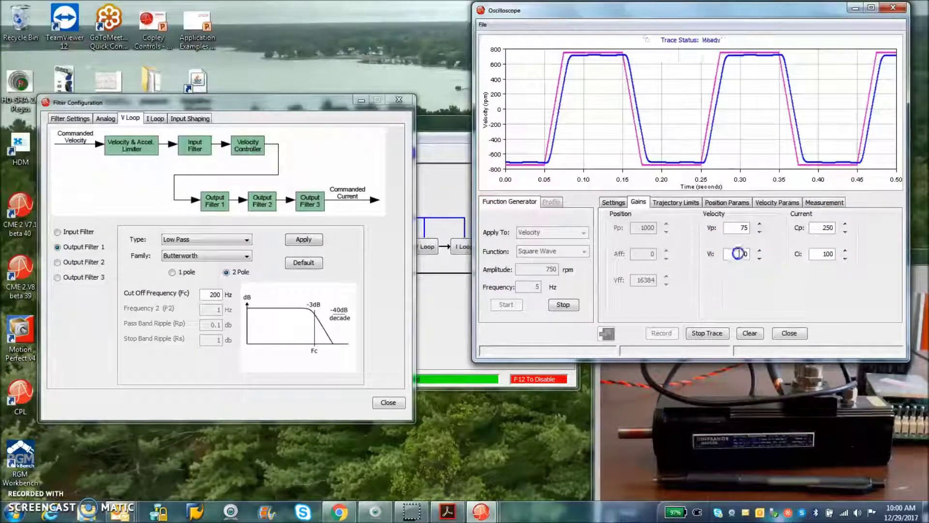
left_click(760, 250)
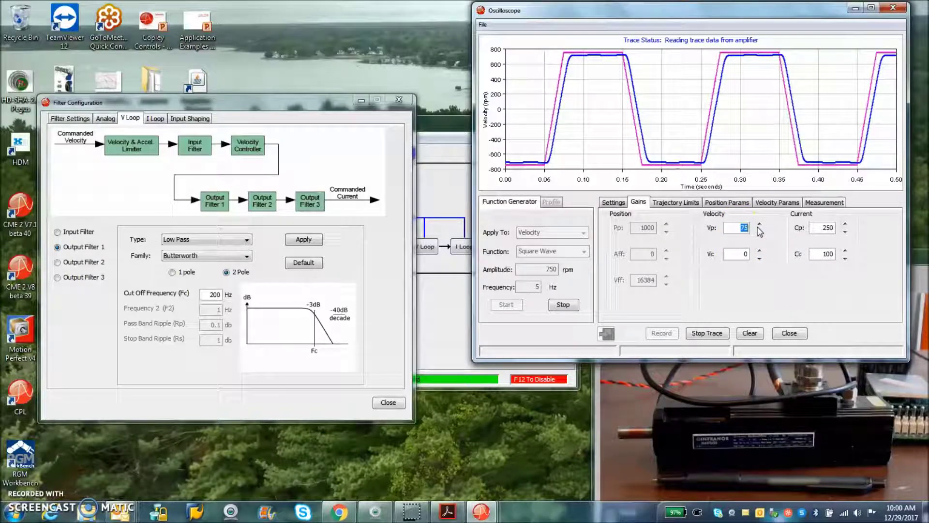
left_click(741, 254)
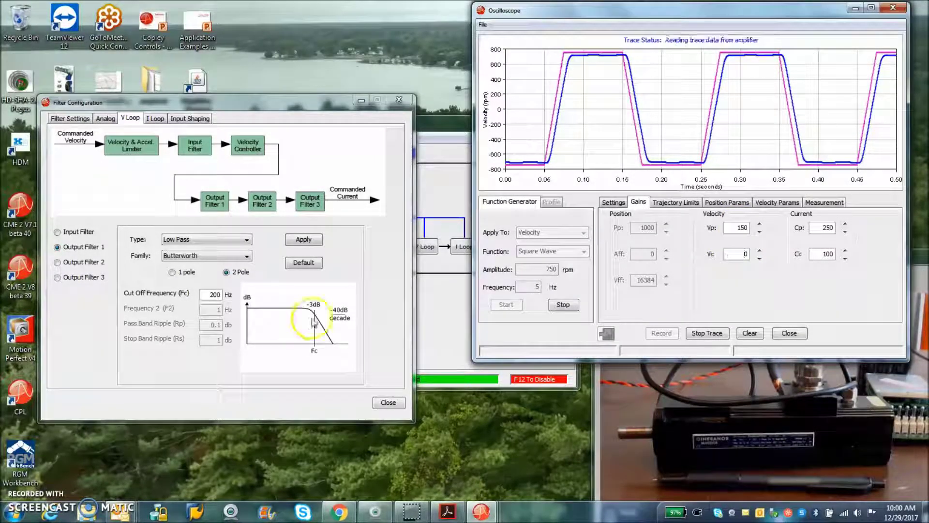
left_click_drag(207, 295, 228, 294)
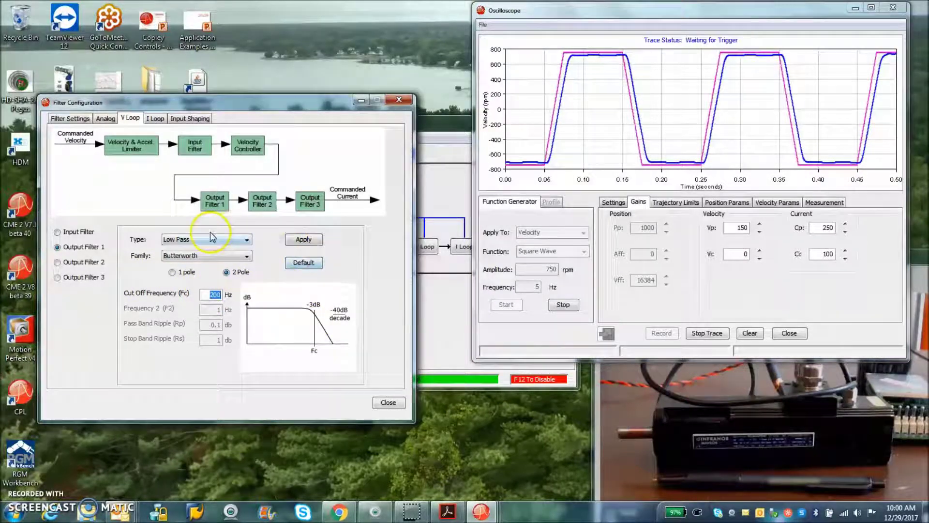
left_click(735, 228)
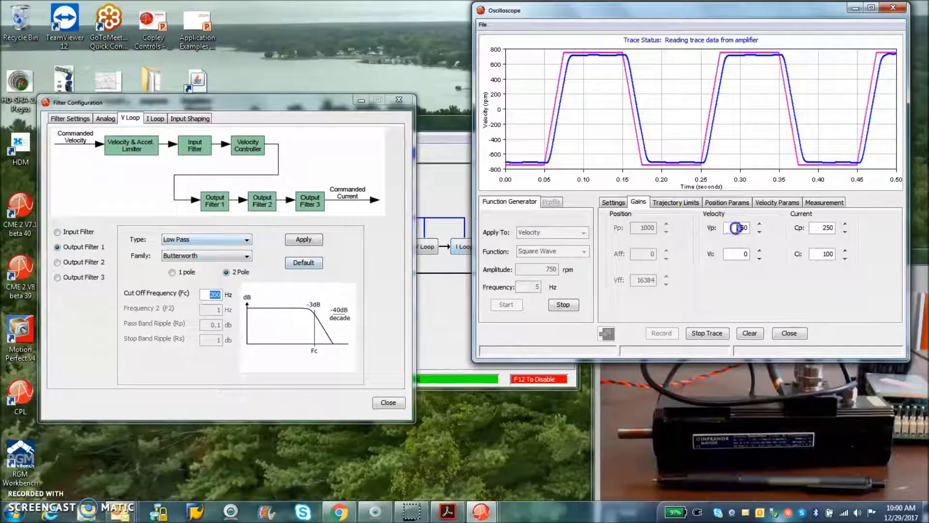
type("300")
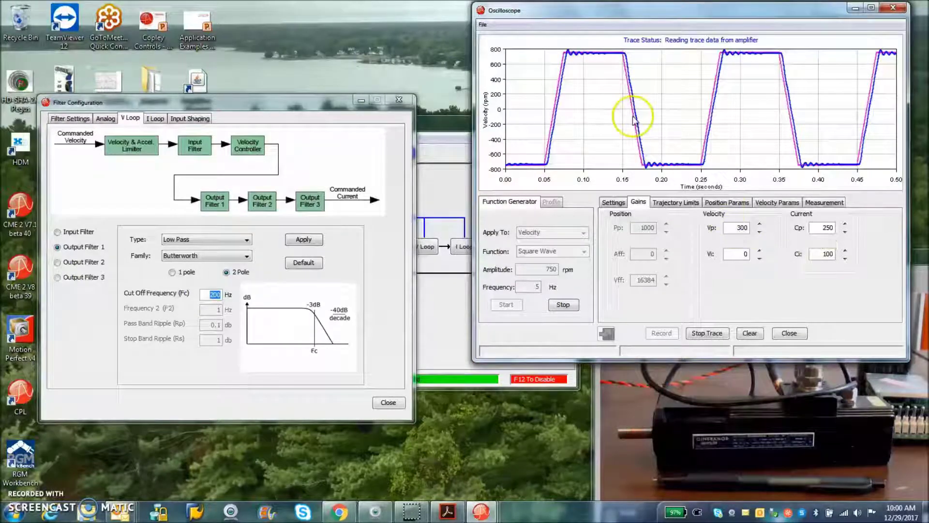
Step: Inspect the first rising edge of the square wave, then set Output Filter 1 to 1 pole
left_click_drag(610, 67, 631, 69)
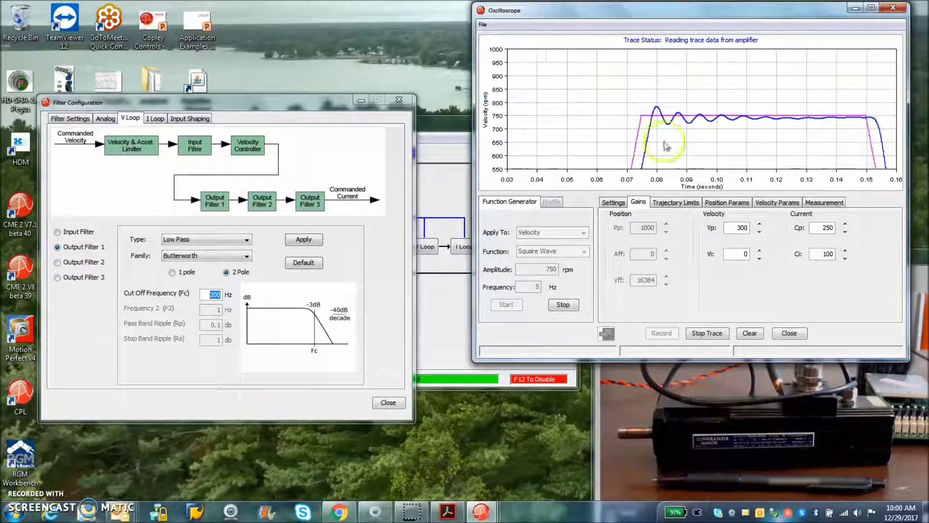
left_click_drag(670, 130, 529, 183)
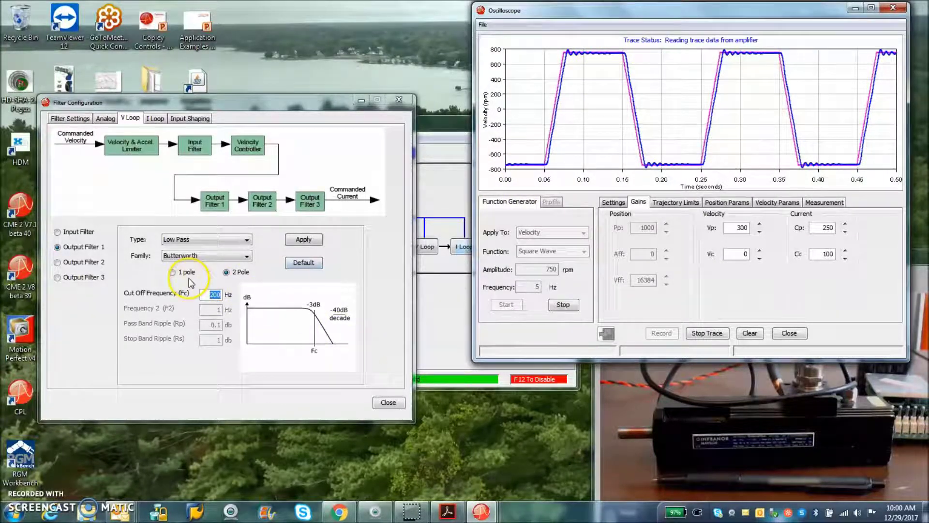
left_click(173, 273)
Step: Apply the 1-pole 200 Hz output filter and inspect the top of the square wave
left_click(305, 241)
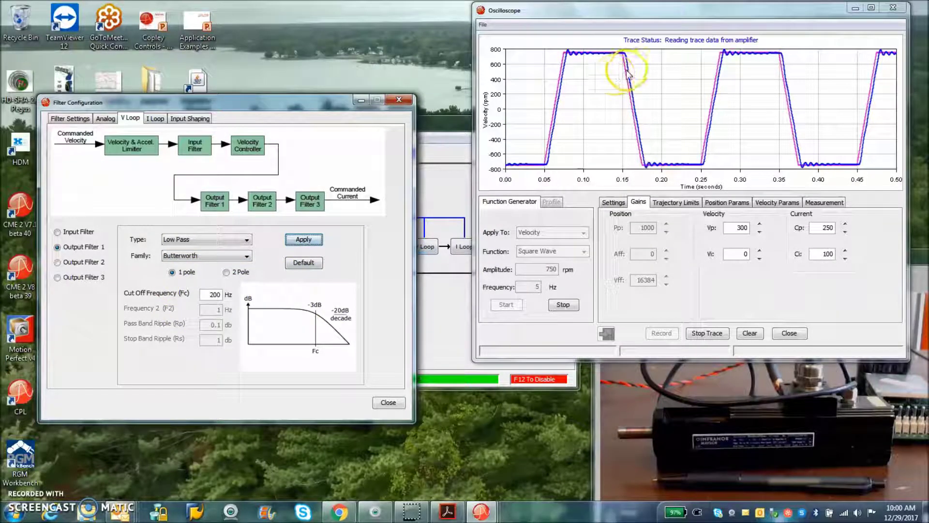
left_click_drag(664, 86, 507, 42)
left_click(679, 174)
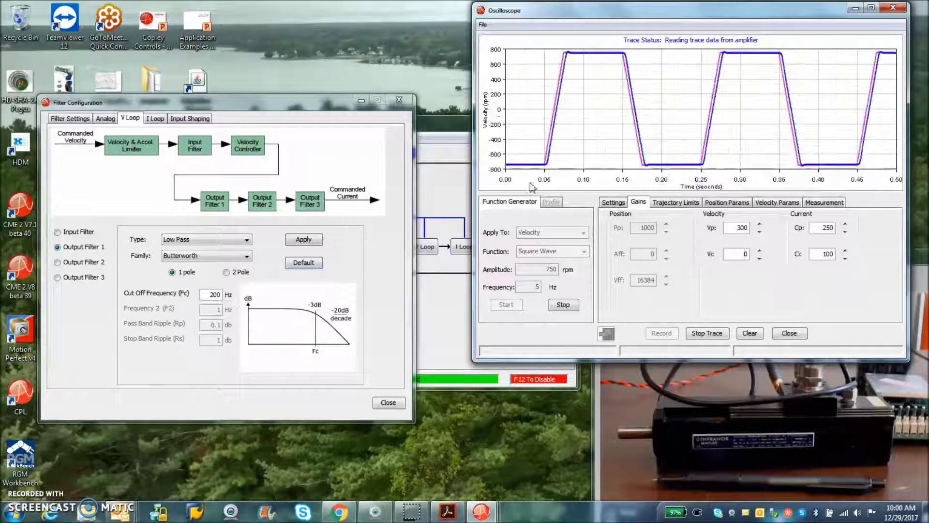
Step: Set Vp to 600 and zoom into the first step's overshoot
double_click(744, 227)
type("600")
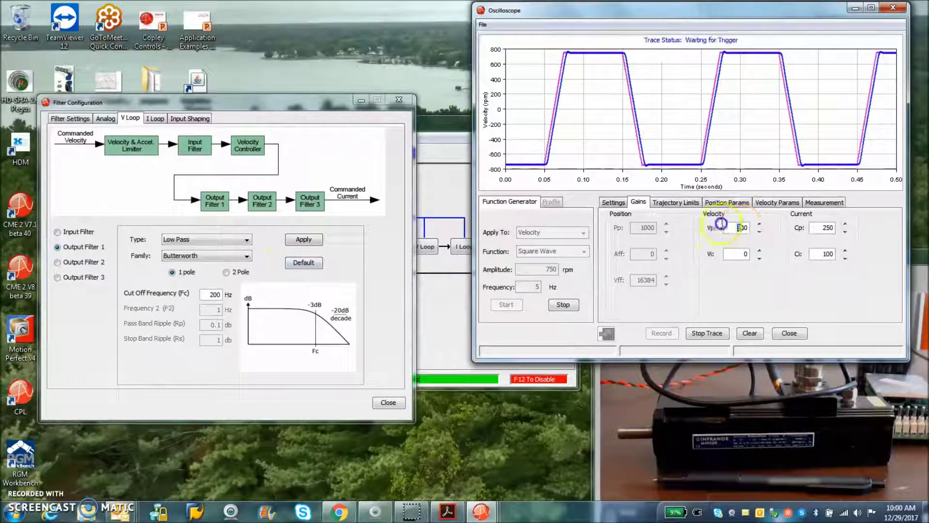
left_click(716, 257)
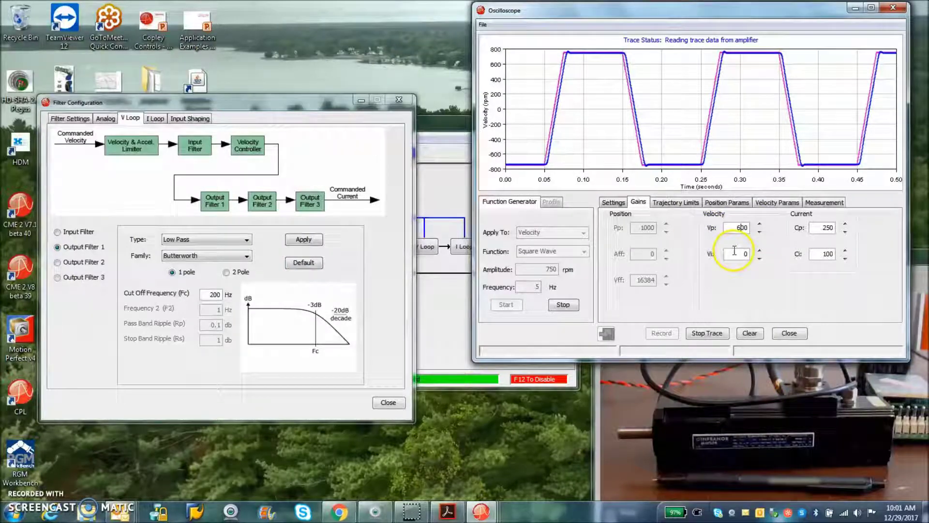
left_click(736, 253)
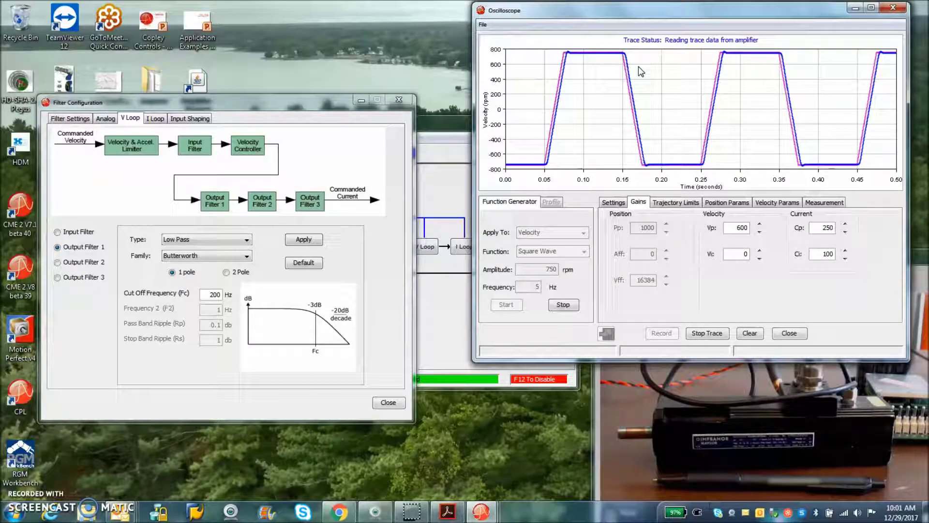
left_click_drag(638, 66, 534, 42)
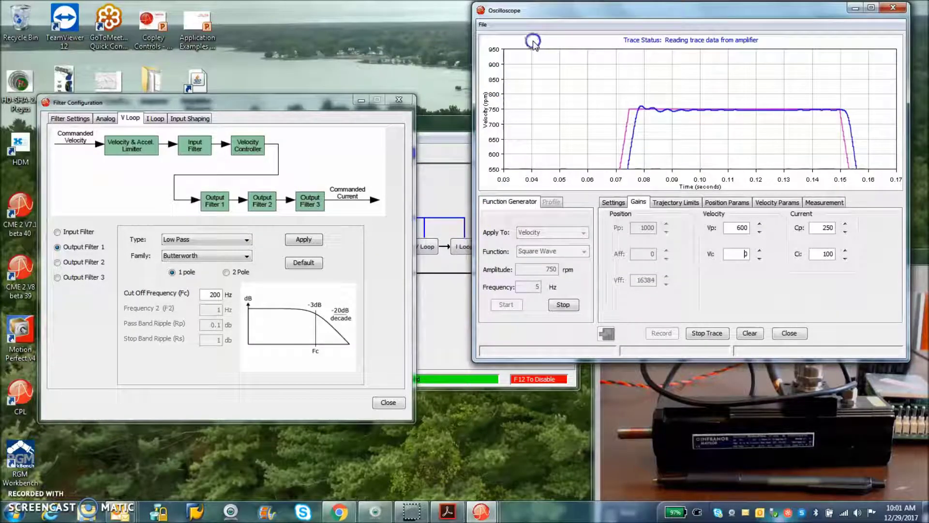
left_click(213, 296)
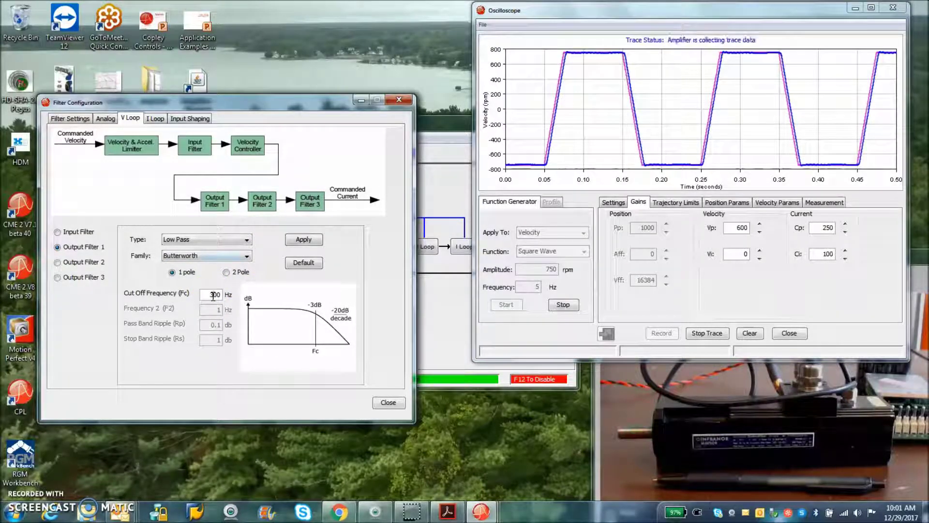
Step: Apply the 300 Hz cut-off frequency and set Vp to 500, checking the square-wave top
left_click(304, 240)
left_click(625, 151)
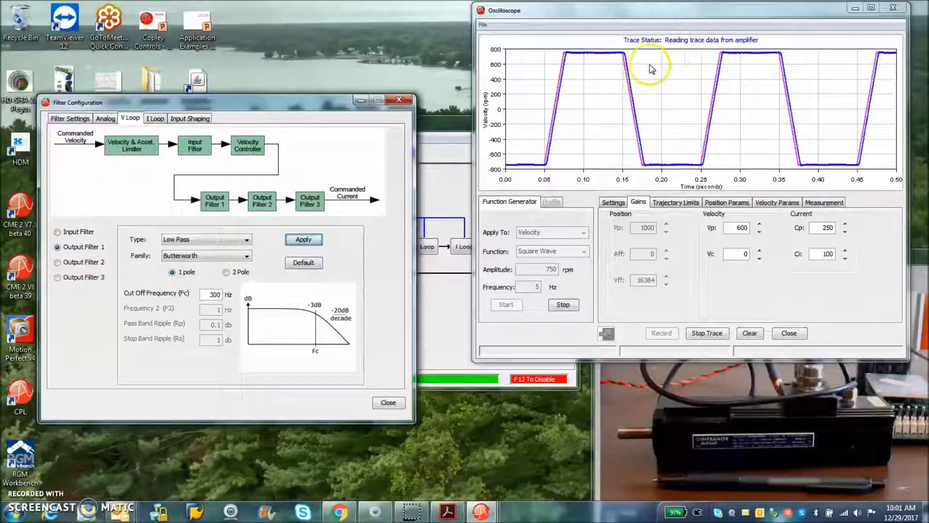
left_click_drag(650, 65, 545, 43)
left_click(669, 129)
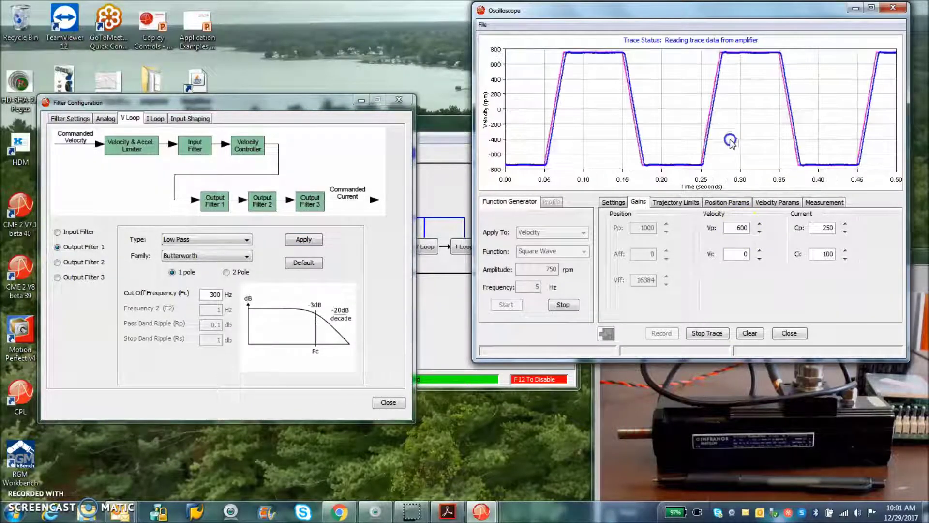
left_click(731, 227)
left_click(731, 252)
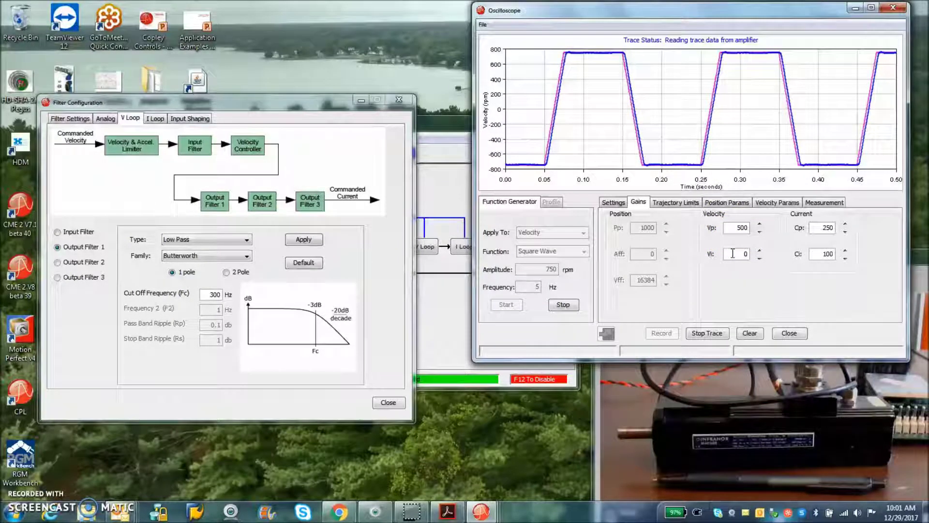
left_click_drag(646, 58, 538, 47)
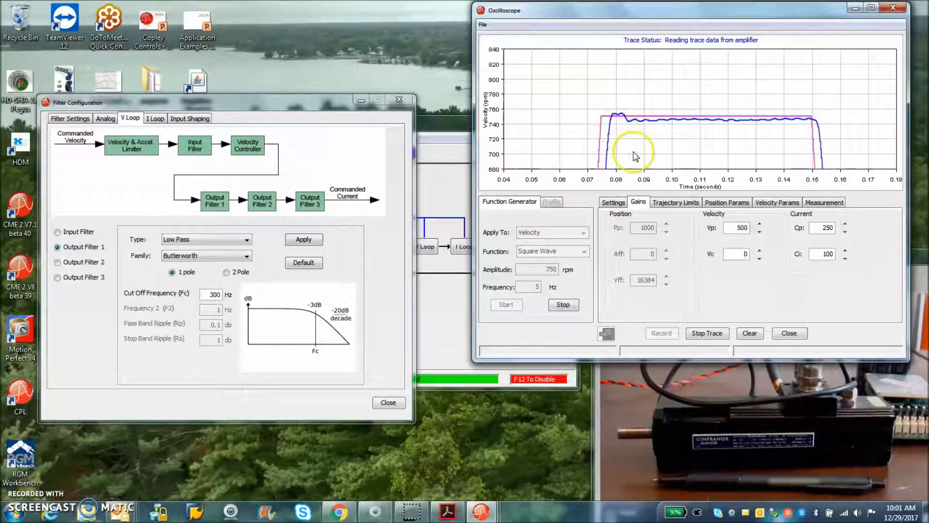
Step: Set Vi to 250, inspect the first step of the response, then stop the square-wave test
double_click(745, 254)
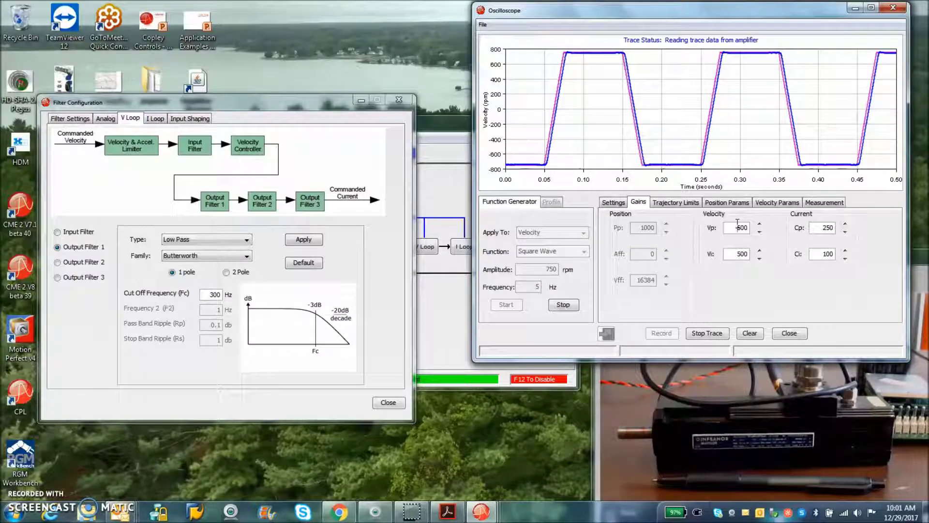
left_click(661, 77)
left_click_drag(660, 79, 529, 39)
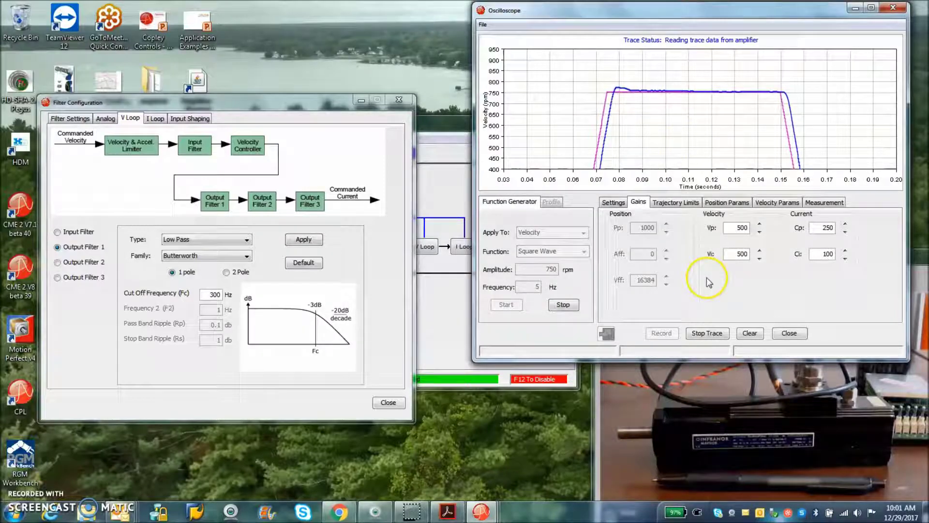
double_click(736, 254)
type("2")
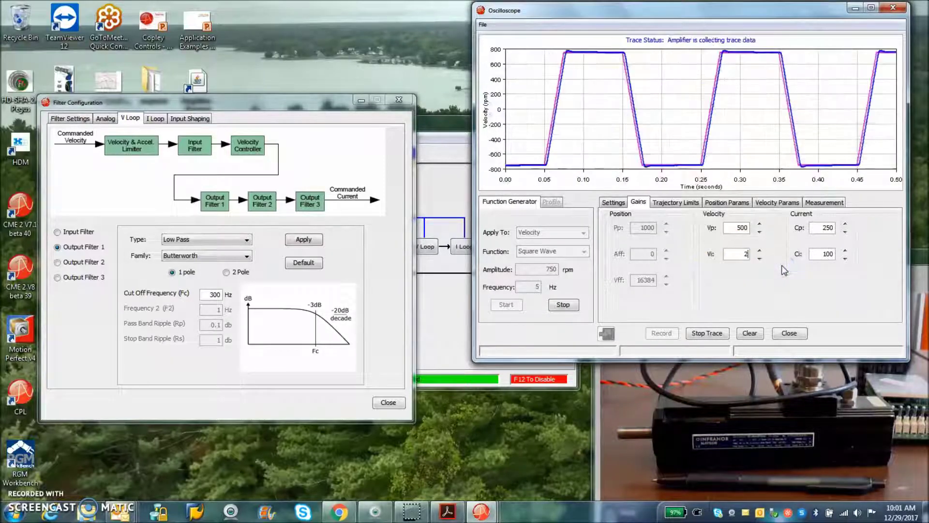
type("50")
double_click(741, 227)
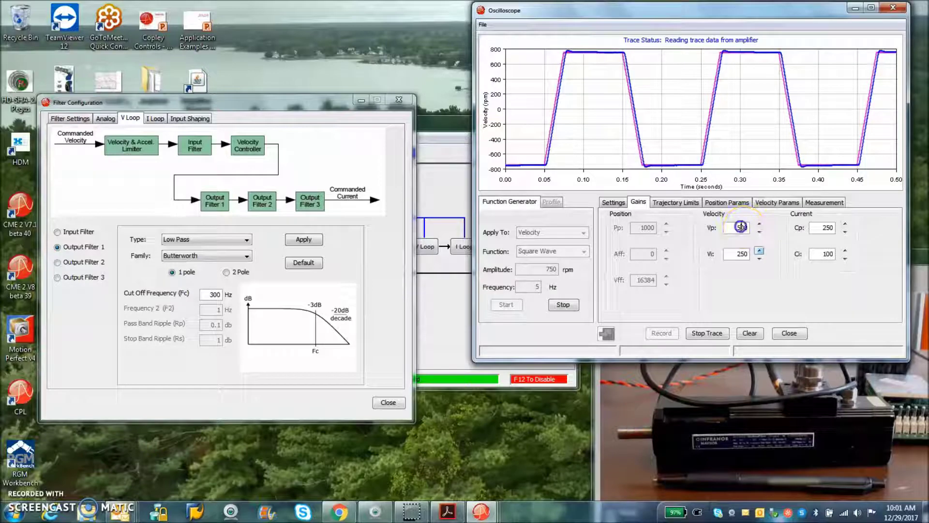
left_click(563, 305)
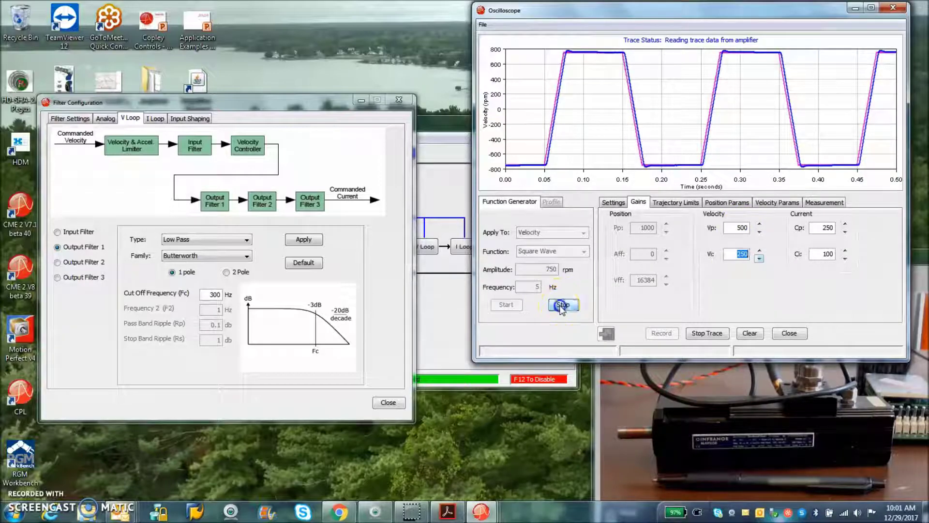
Step: Set the trapezoidal move distance to 8192 counts, check the scope channels, and run the move
left_click(728, 227)
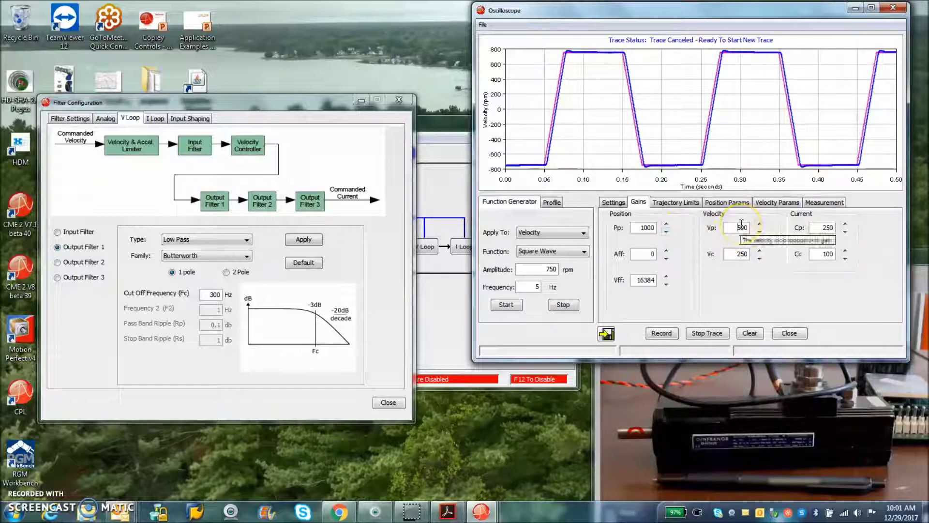
left_click(552, 202)
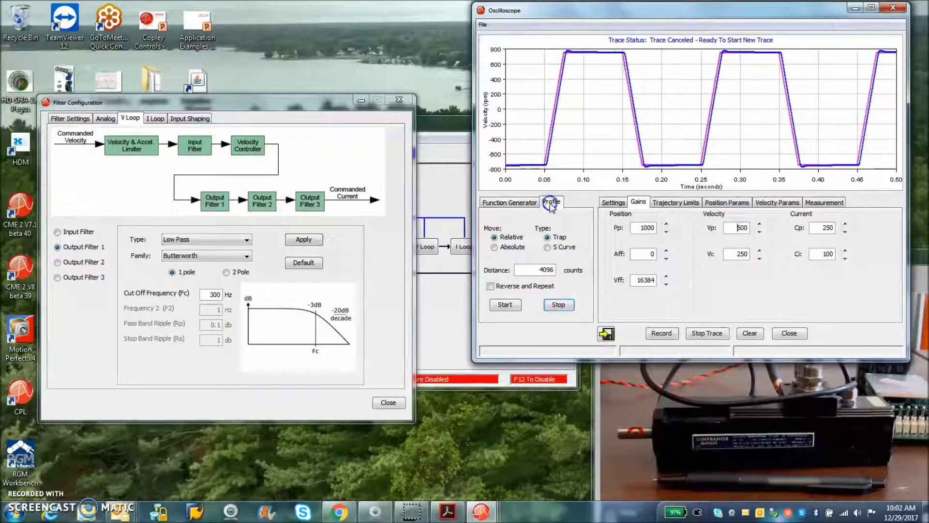
double_click(545, 269)
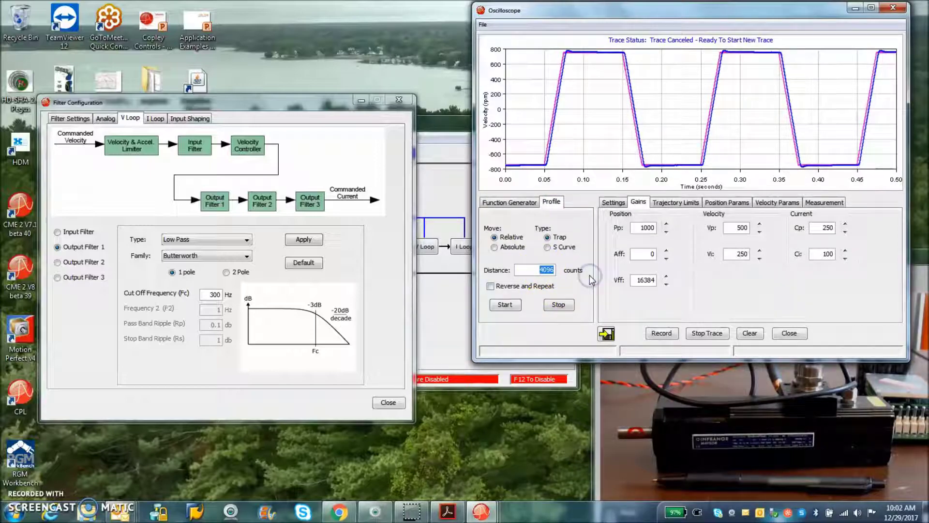
type("81")
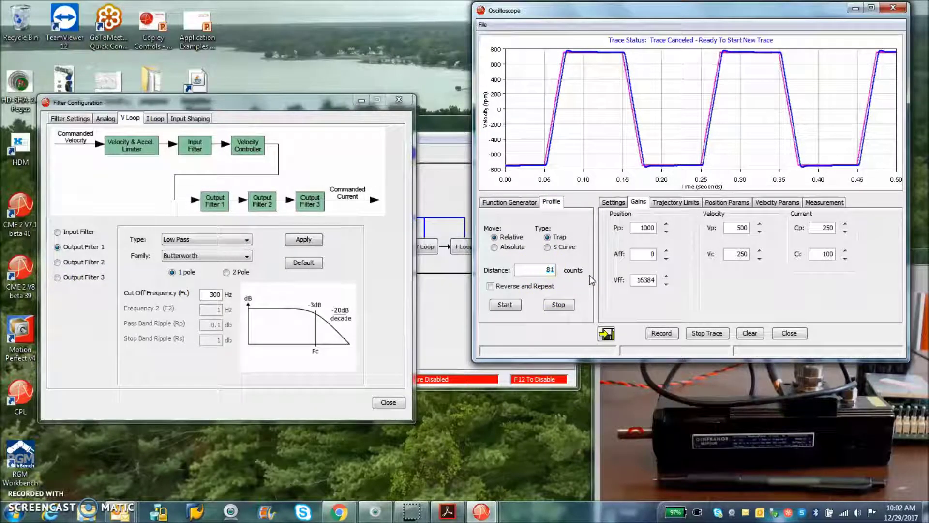
type("92")
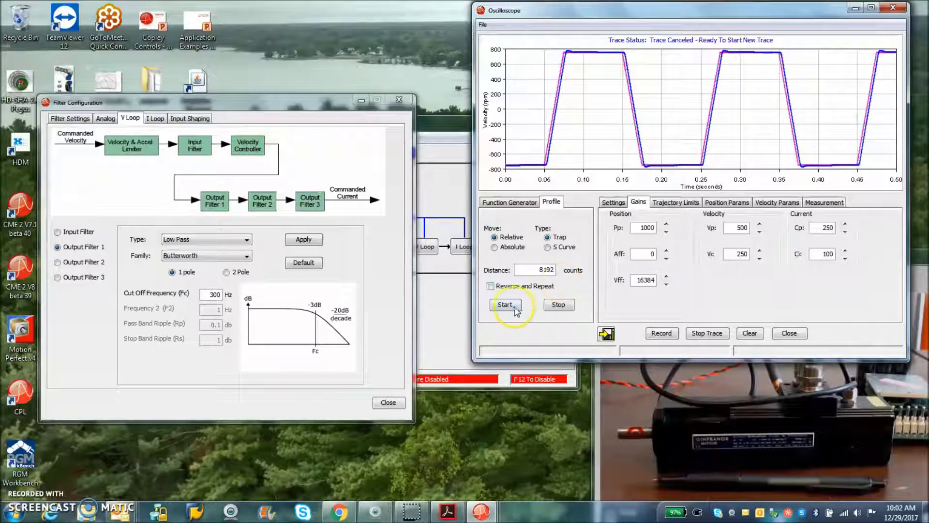
left_click(614, 202)
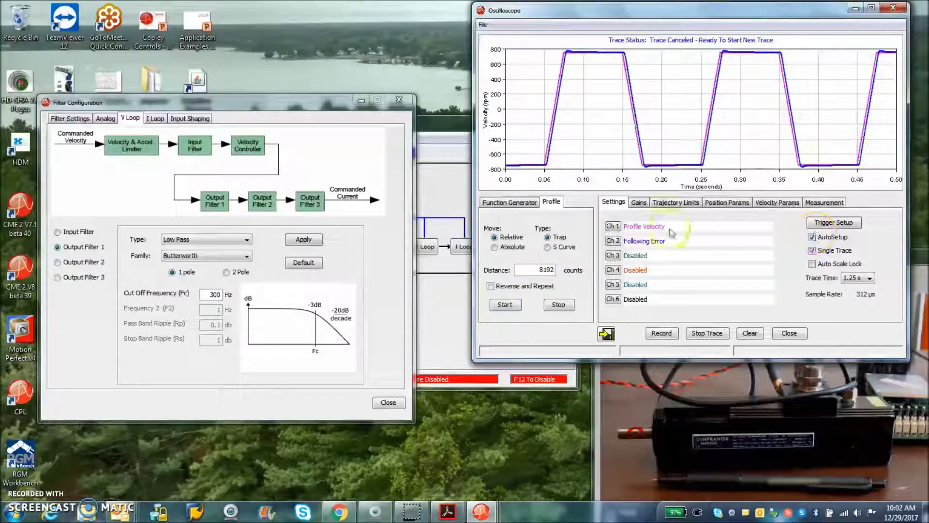
left_click(505, 305)
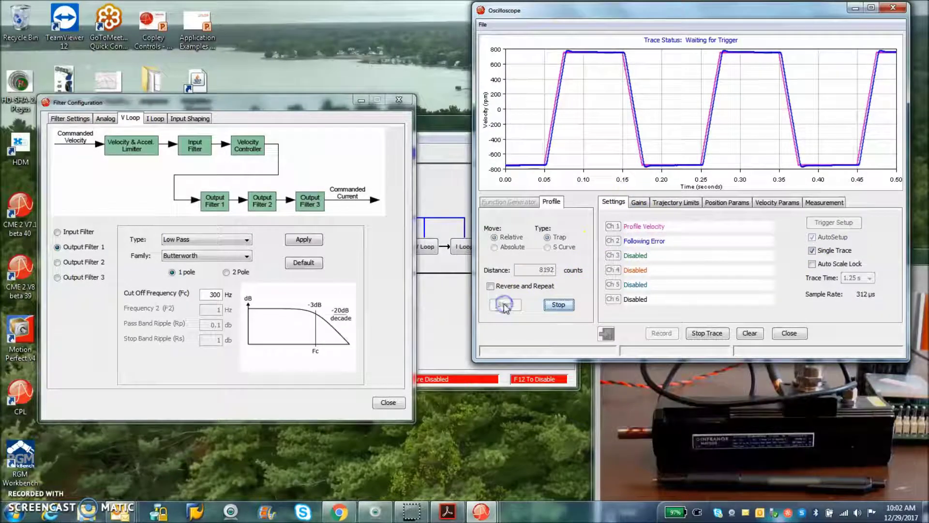
left_click(638, 203)
Step: Compare step-response zooms, lower Vi to 175, and rerun the 8192-count move
double_click(729, 253)
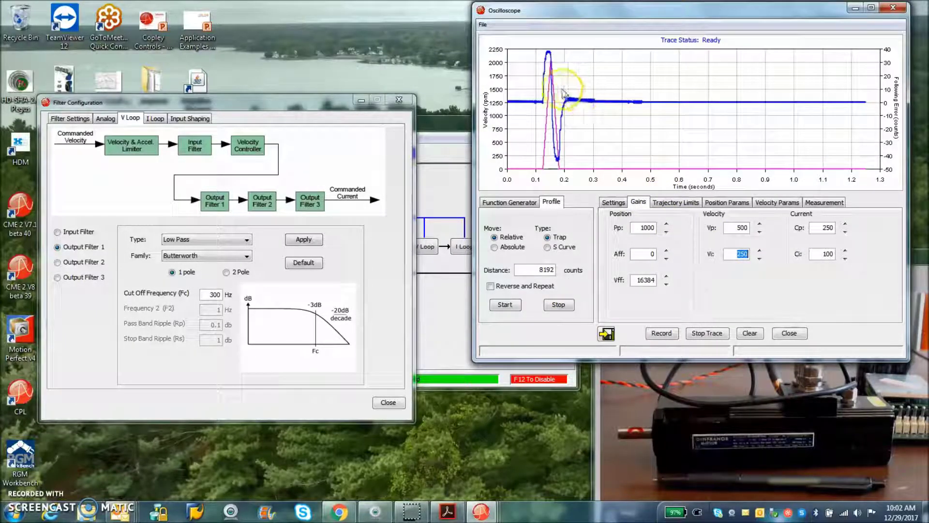
left_click_drag(554, 89, 657, 130)
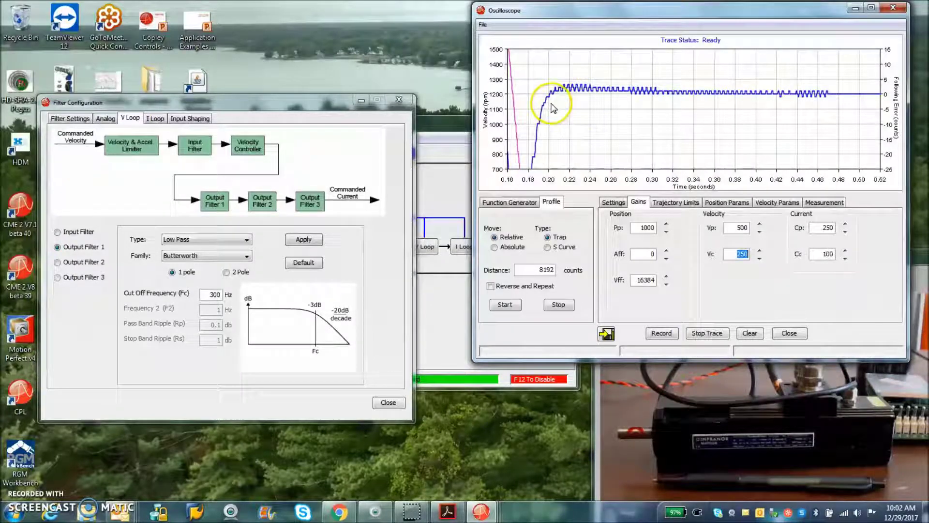
left_click_drag(575, 100, 540, 114)
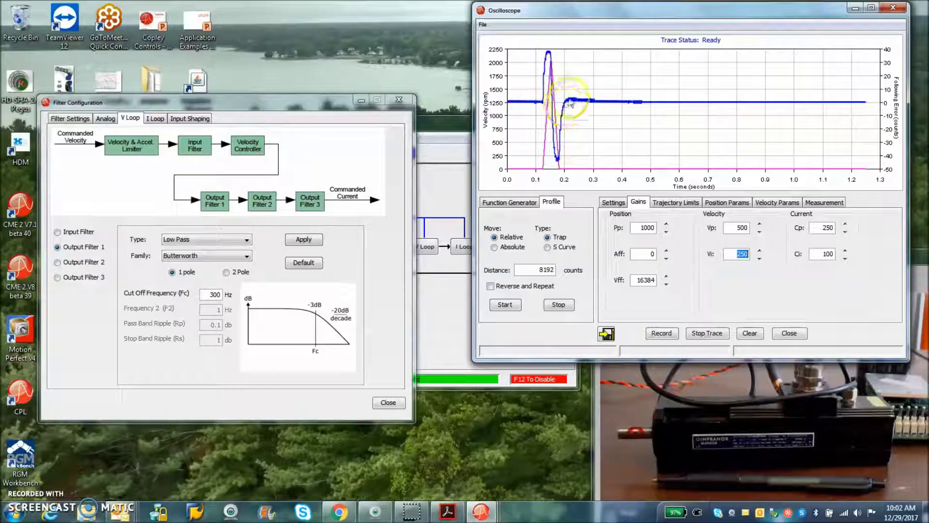
left_click_drag(559, 95, 643, 118)
left_click(642, 118)
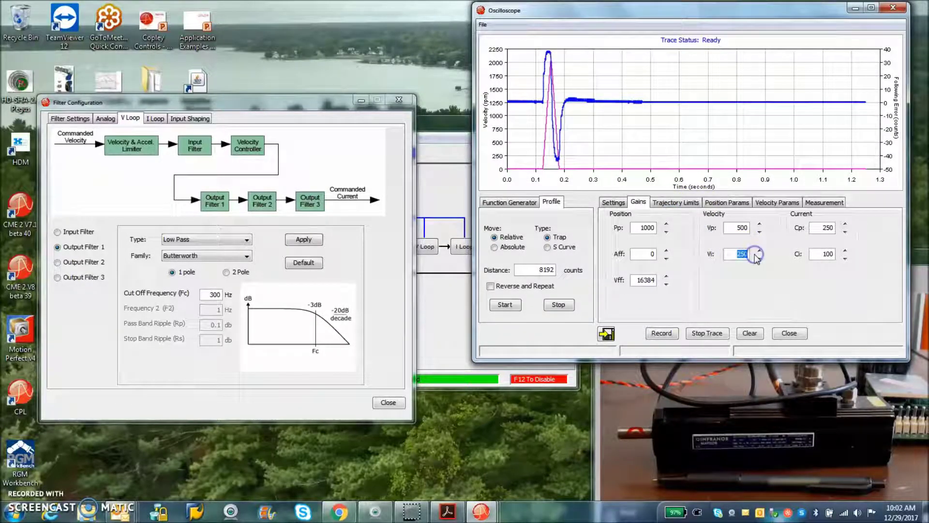
type("0")
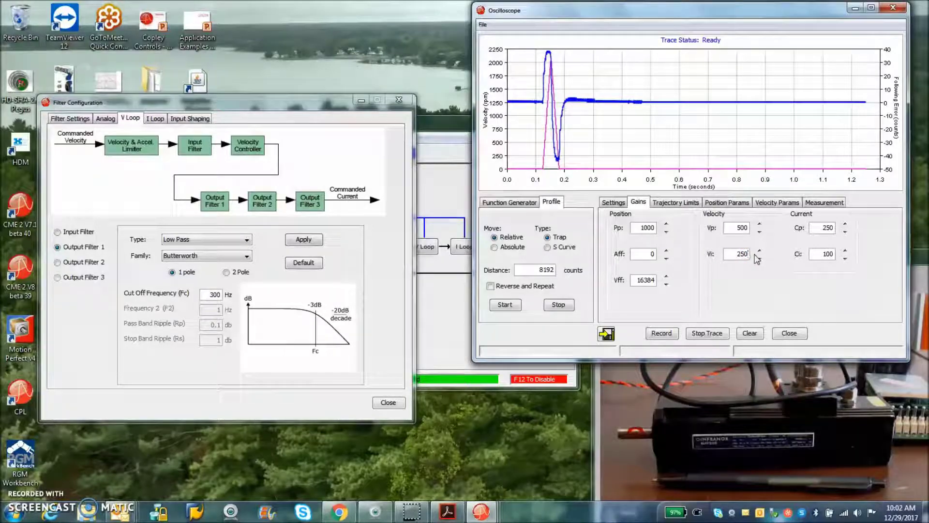
left_click(666, 276)
left_click(767, 258)
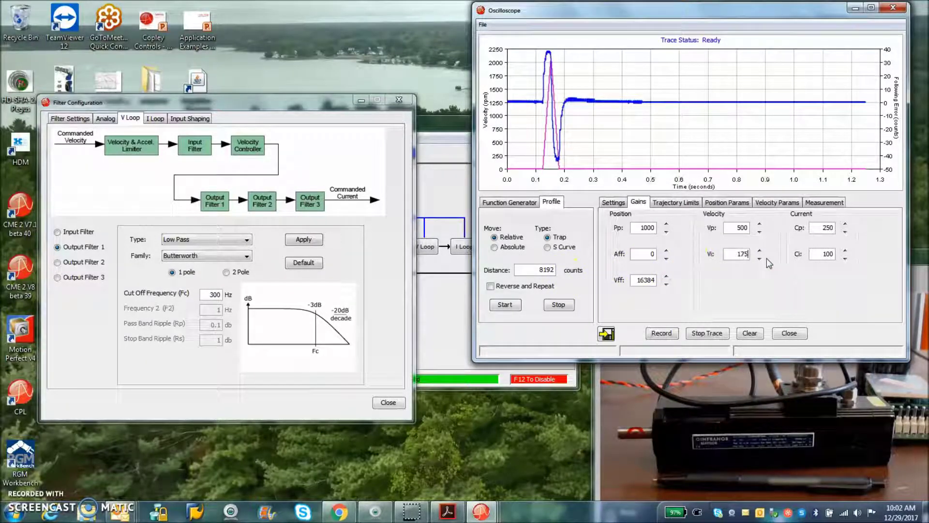
left_click(505, 305)
left_click(755, 247)
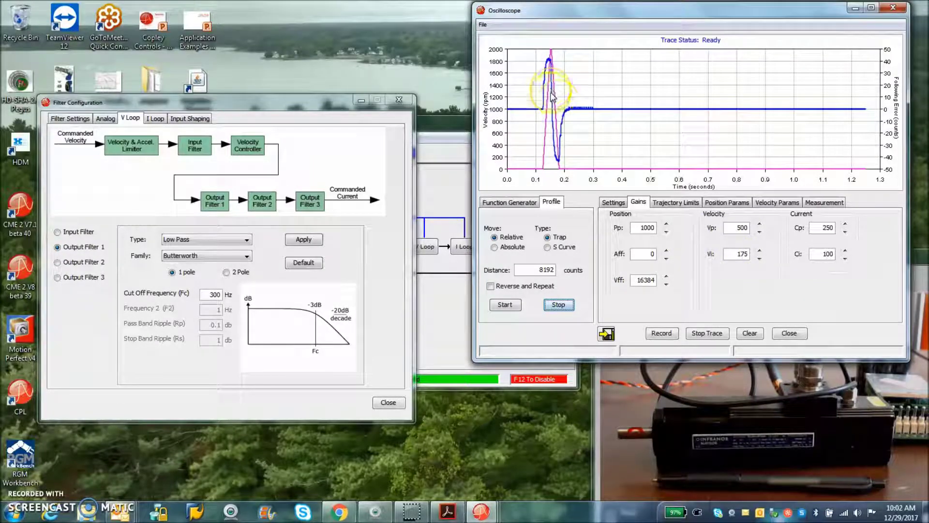
Step: Inspect the velocity overshoot and settling, then set Vi to 200 and rerun the move
left_click_drag(551, 62, 619, 127)
double_click(737, 253)
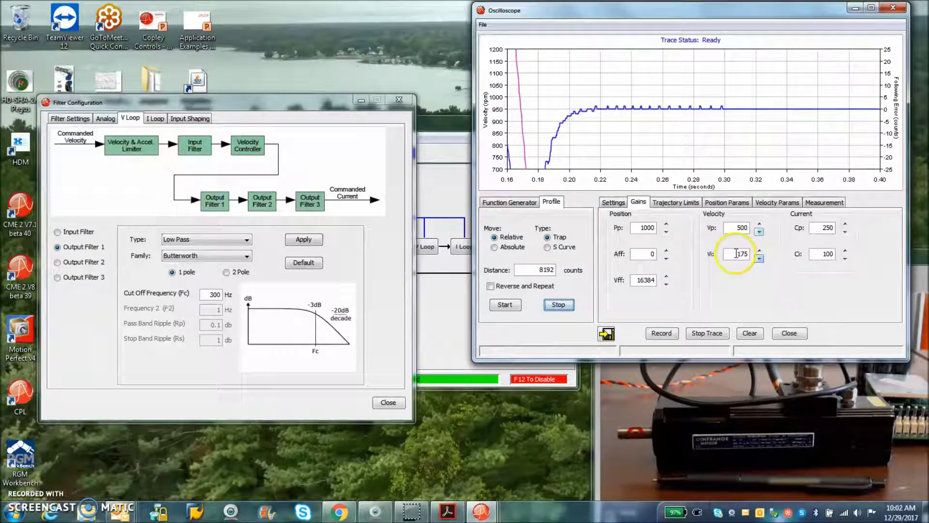
type("200")
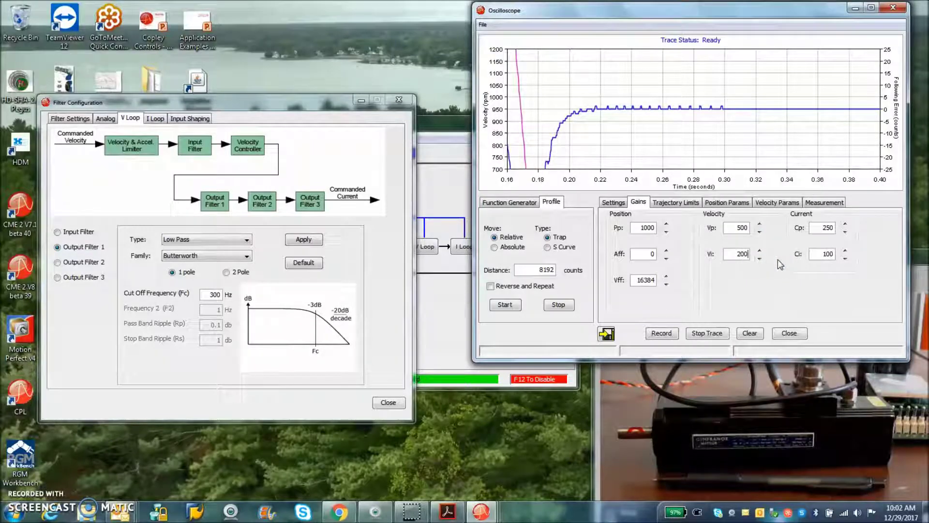
left_click(505, 305)
left_click(704, 235)
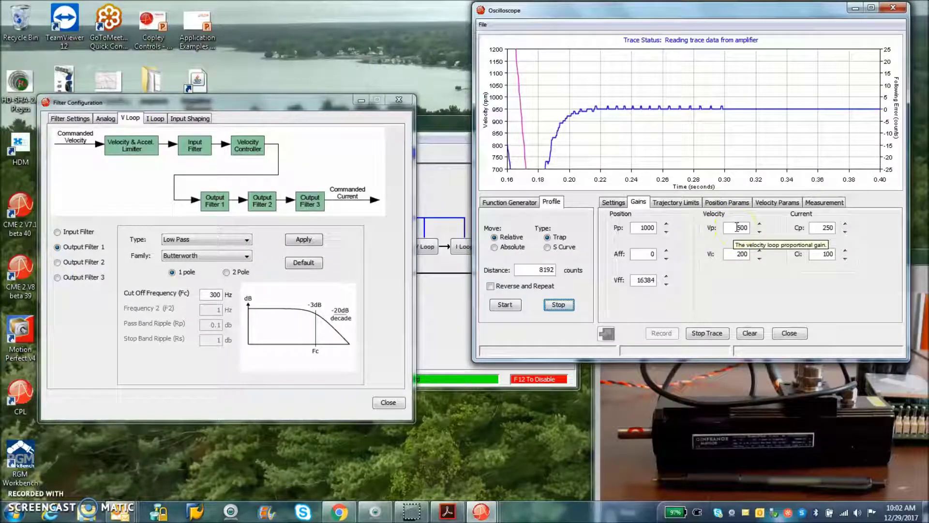
Step: Set Vi back to 175 and rerun the move to capture a fresh trace
left_click(731, 253)
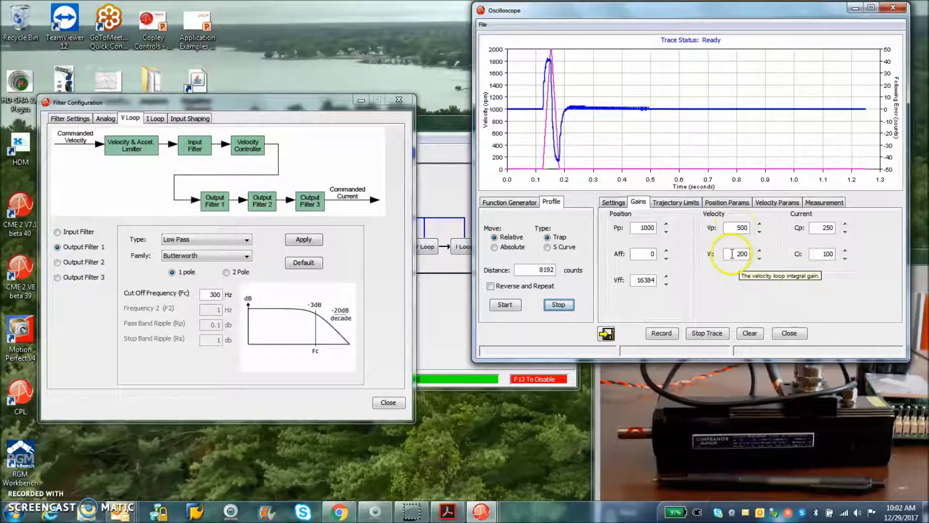
type("175")
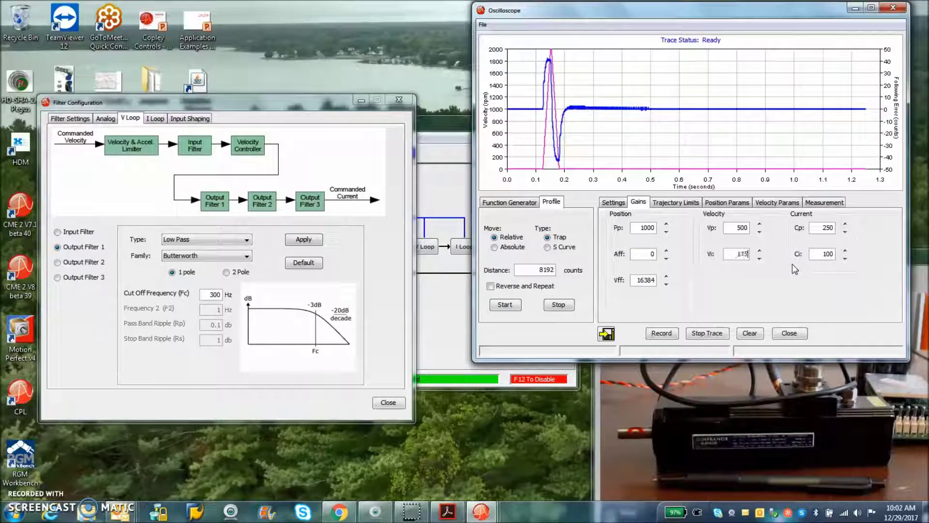
left_click(743, 227)
left_click(505, 305)
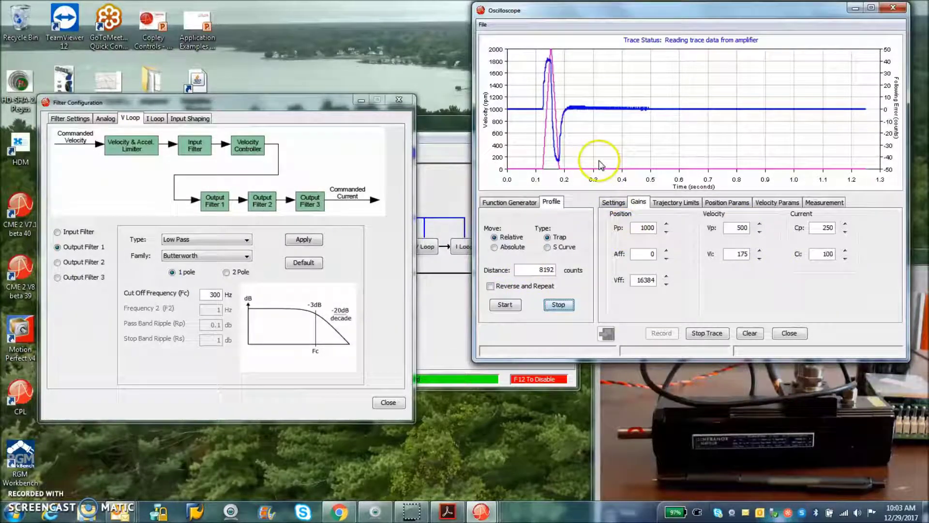
Step: Set Vp to 400 and Vi to 150, then rerun the 8192-count move
left_click(740, 227)
key("BackSpace")
key("BackSpace")
key("BackSpace")
left_click(754, 228)
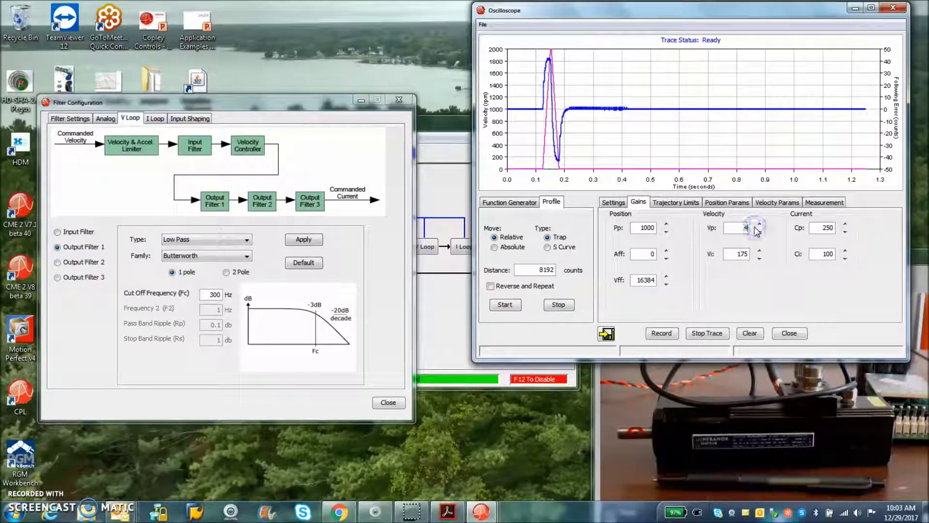
double_click(741, 254)
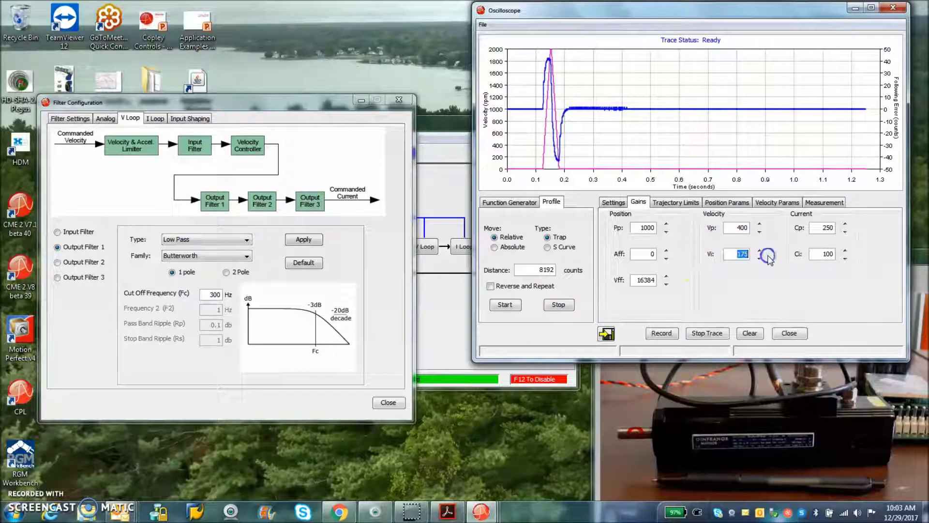
left_click(540, 280)
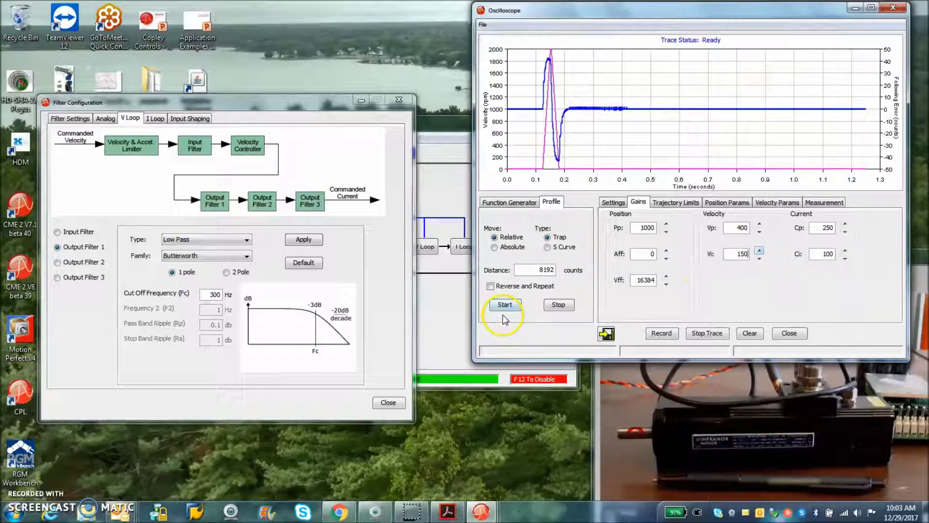
left_click(506, 305)
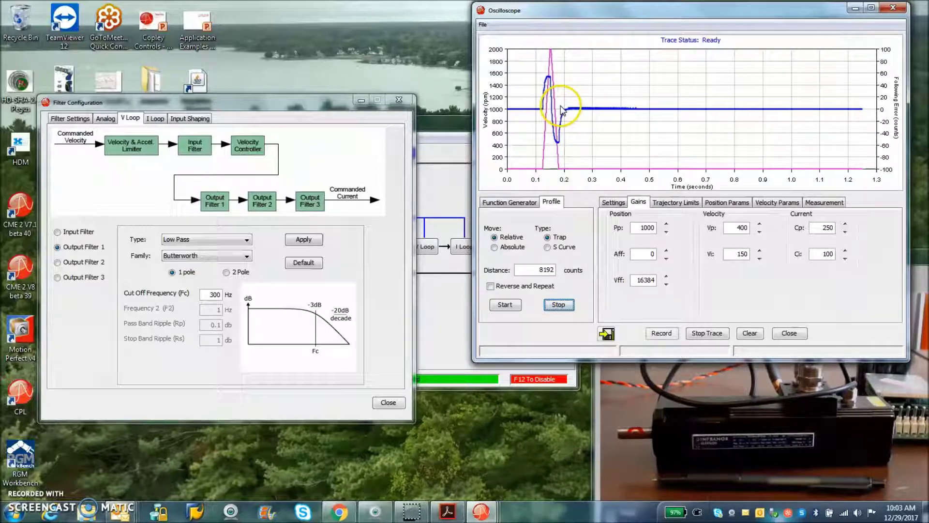
Step: Zoom into the settled velocity trace at 1000 rpm, then zoom back out to the full trace
left_click_drag(558, 106, 660, 120)
left_click_drag(546, 129, 576, 140)
right_click(584, 141)
right_click(586, 145)
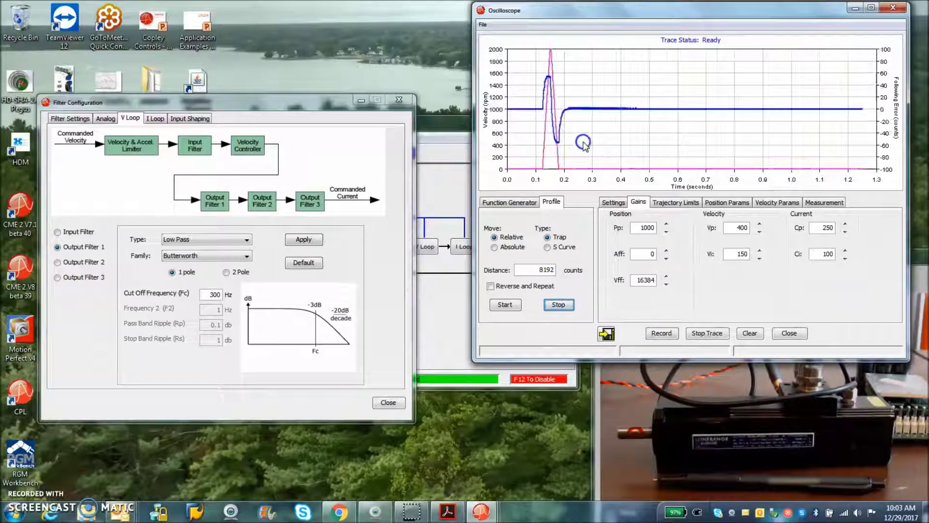
left_click(555, 269)
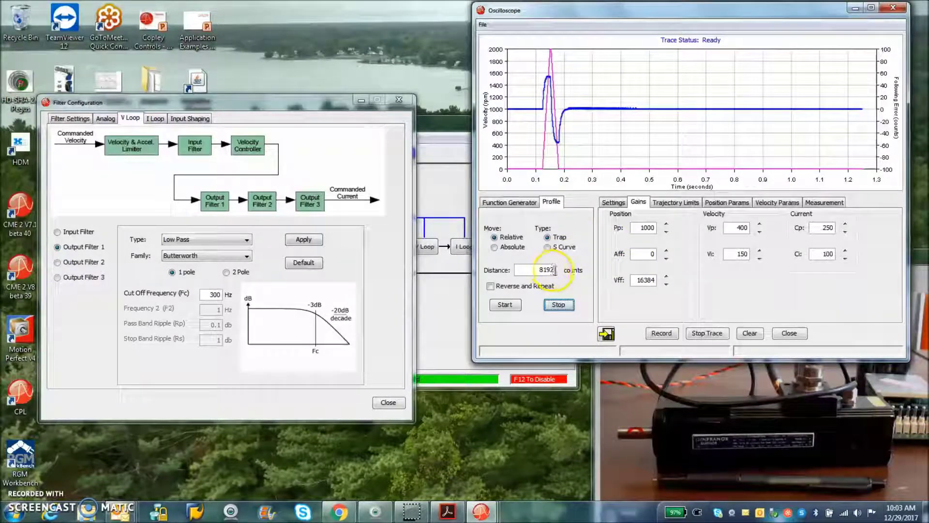
Step: Run an 81920-count move, then rerun it with Vi lowered to 100 and then 85
type("0")
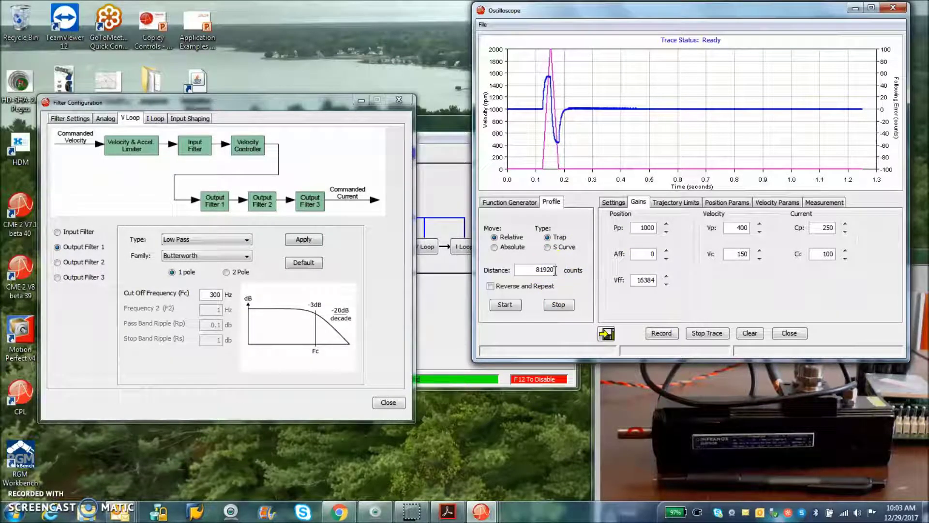
left_click(505, 304)
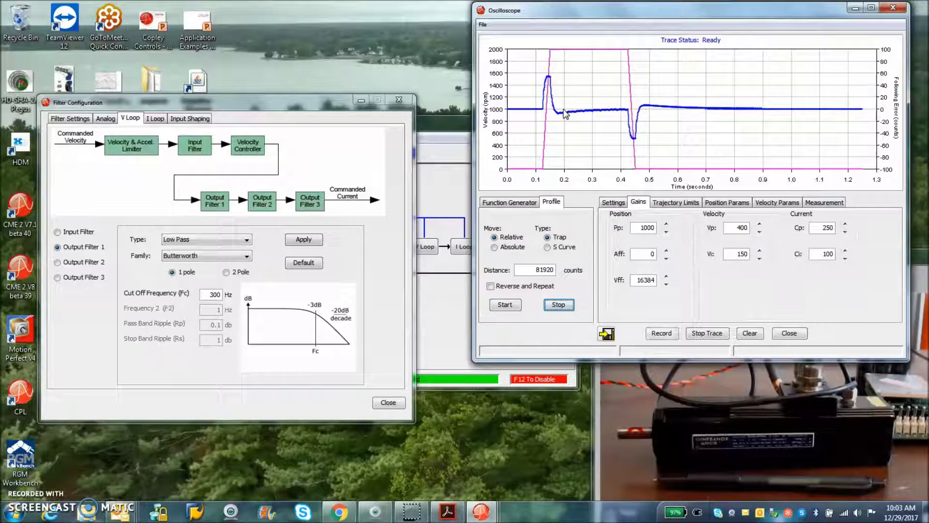
left_click(736, 254)
type("1")
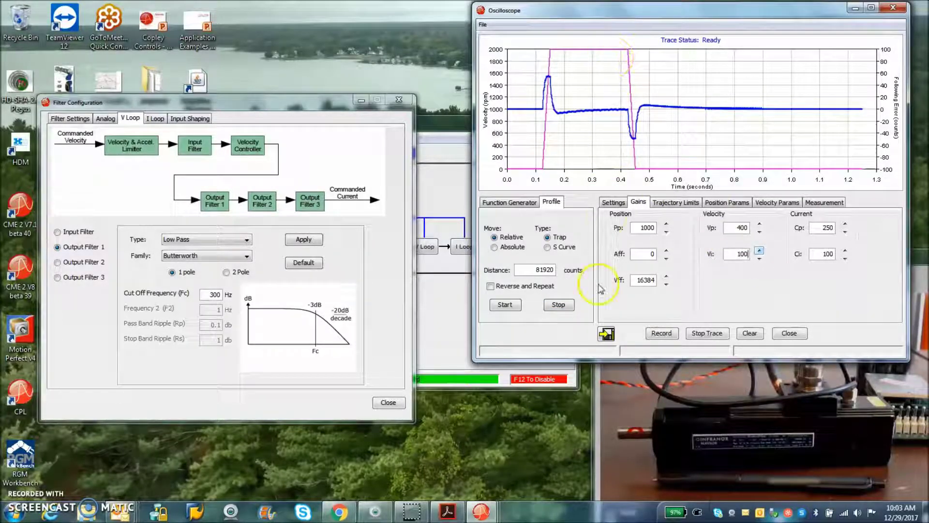
left_click(503, 306)
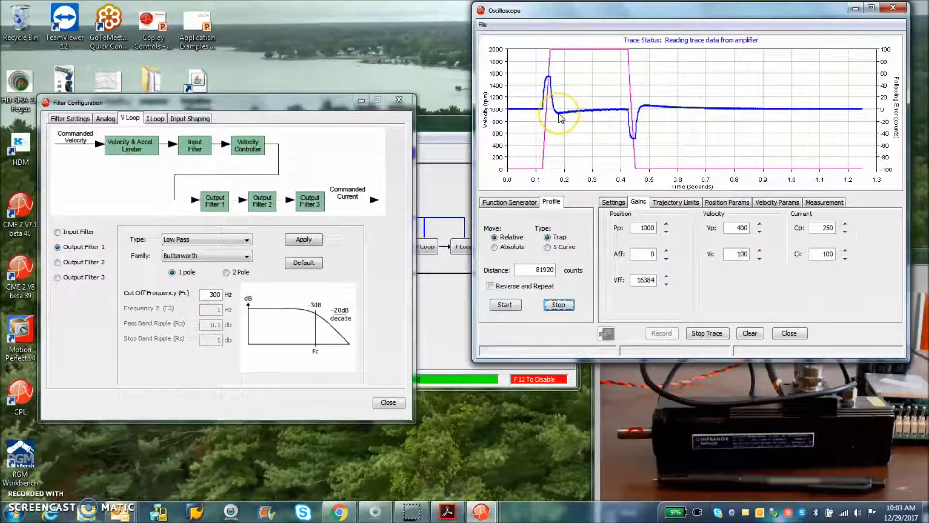
double_click(733, 252)
type("85")
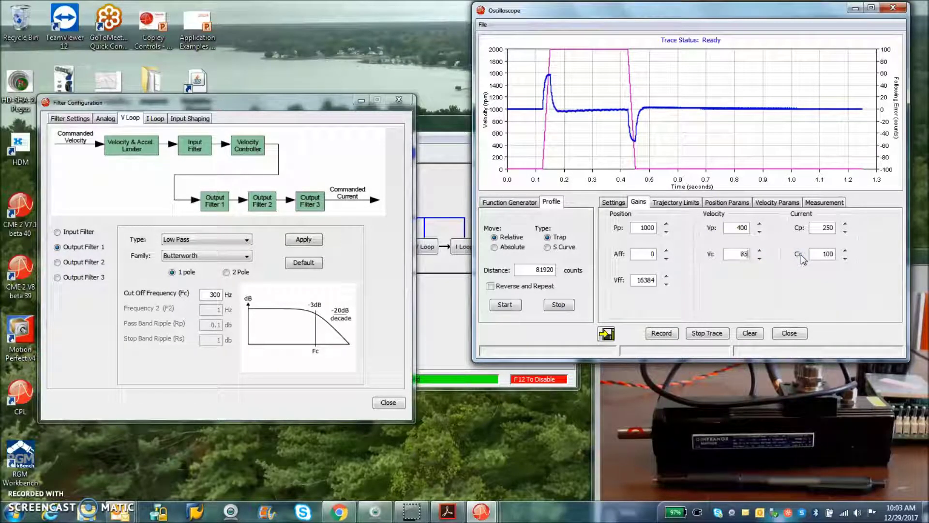
left_click(517, 310)
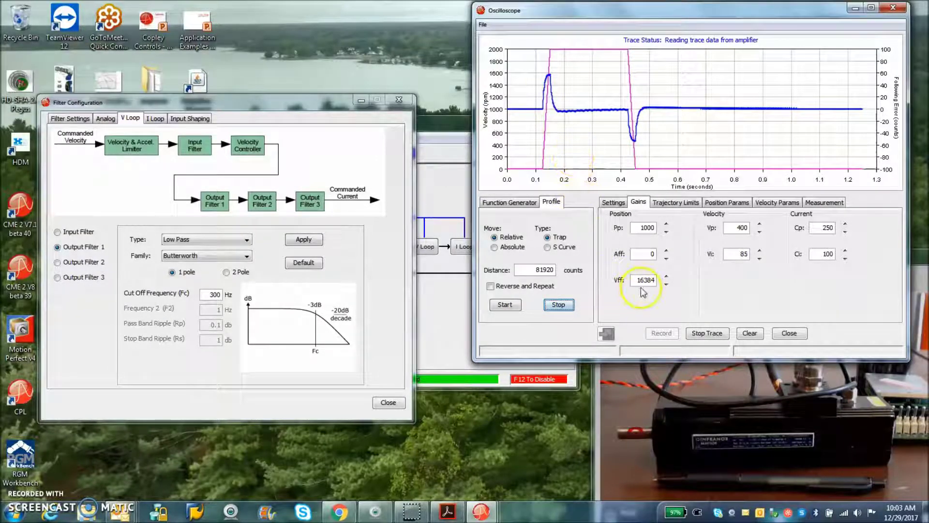
Step: Inspect the velocity plateau, lower Vi from 85 to 80, and rerun the 81920-count move
left_click_drag(543, 105, 656, 121)
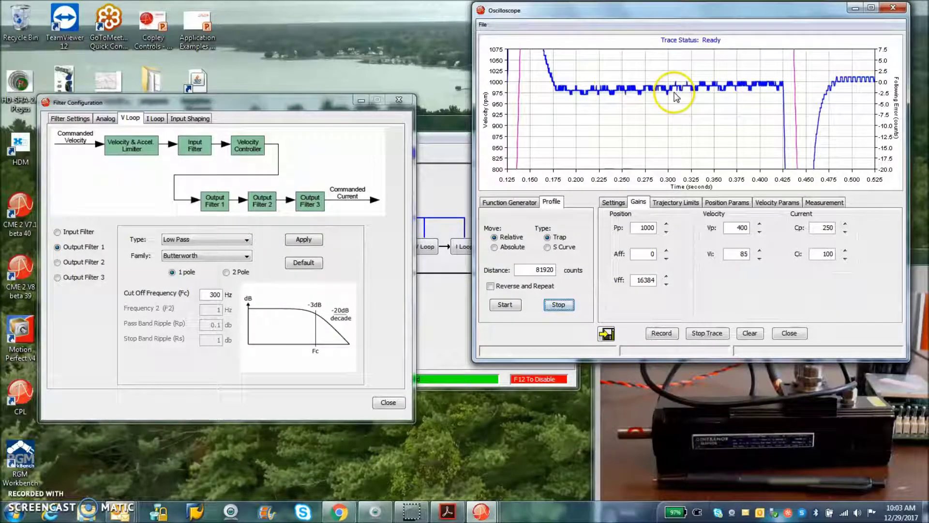
left_click(689, 155)
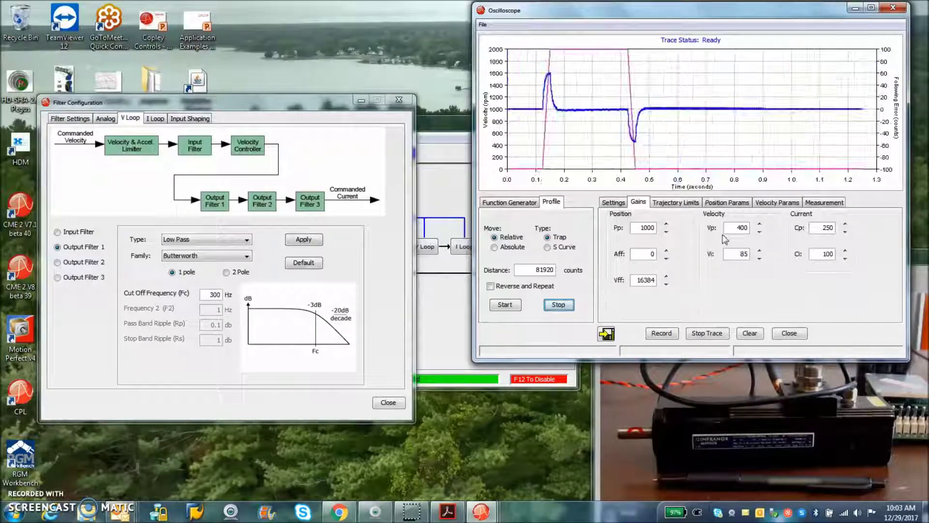
left_click(741, 255)
key("BackSpace")
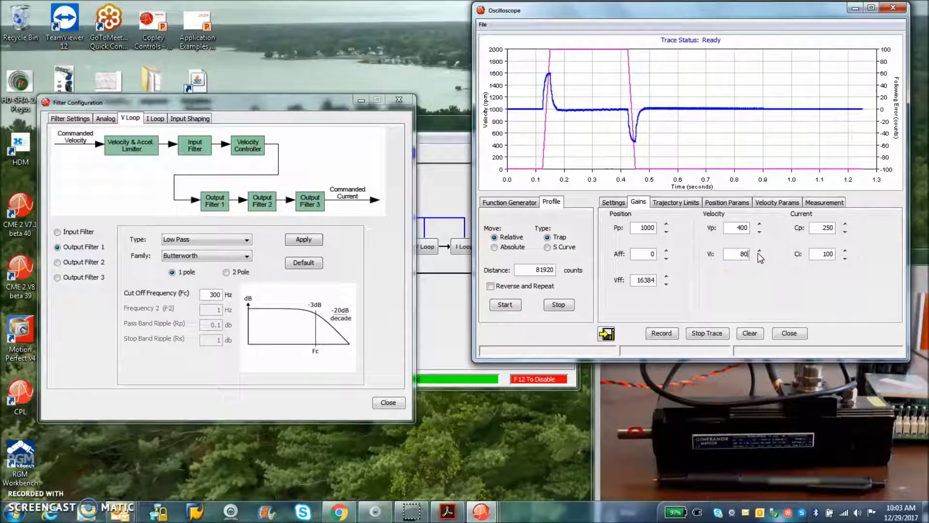
left_click(506, 305)
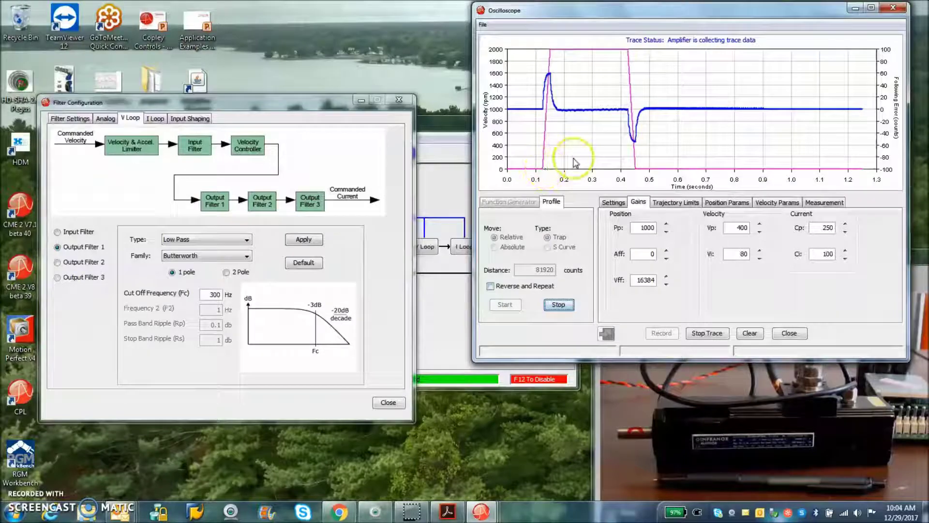